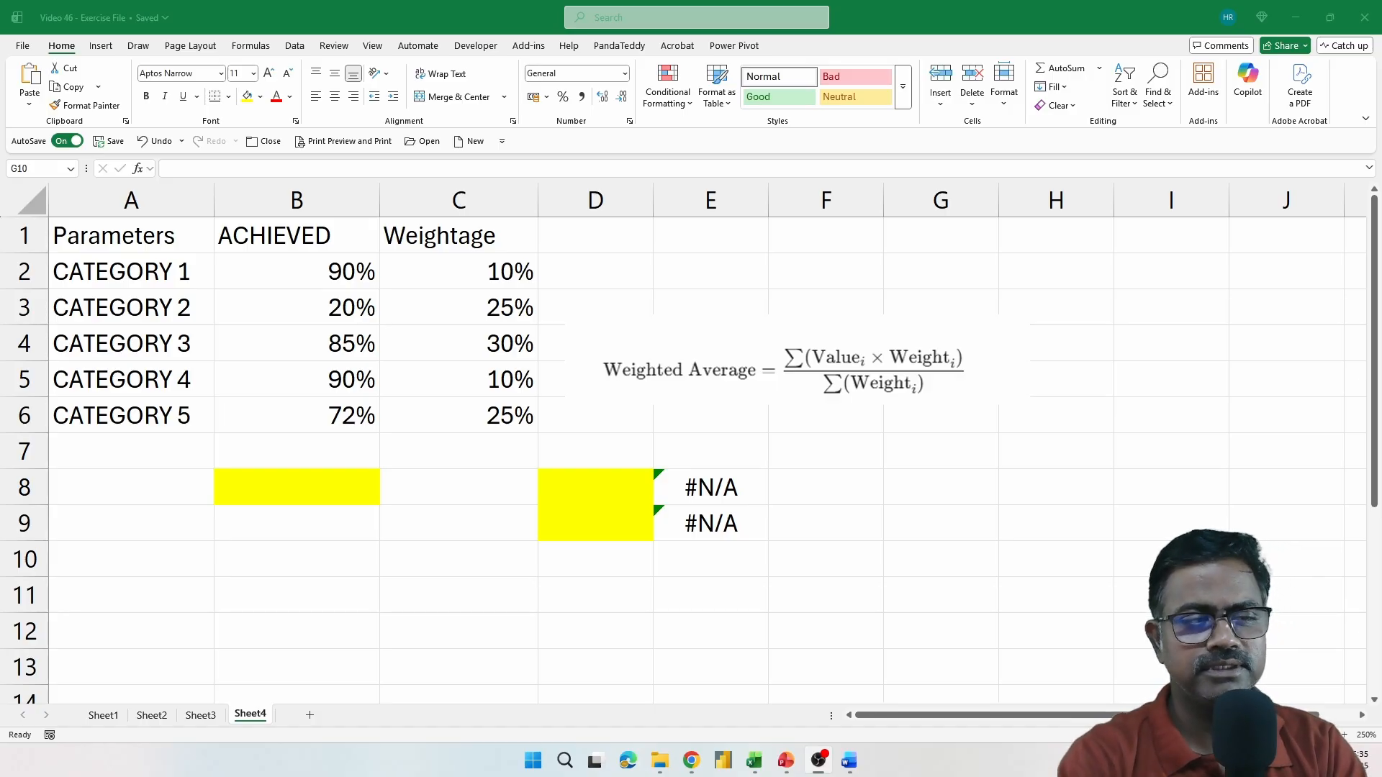
Calculate the simple average of the ACHIEVED percentages in cell B8 with =AVERAGE(B2:B6)
double_click(306, 486)
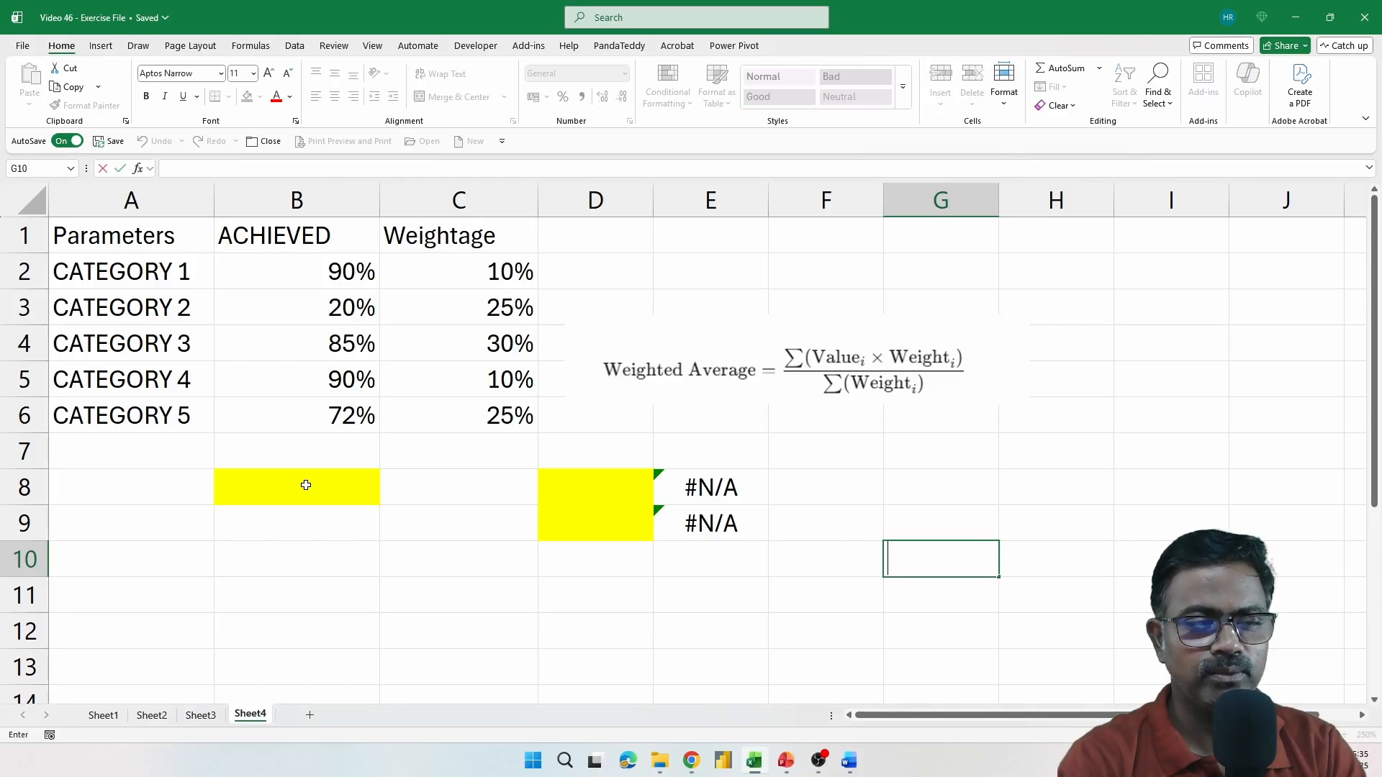
click(306, 486)
text(=A)
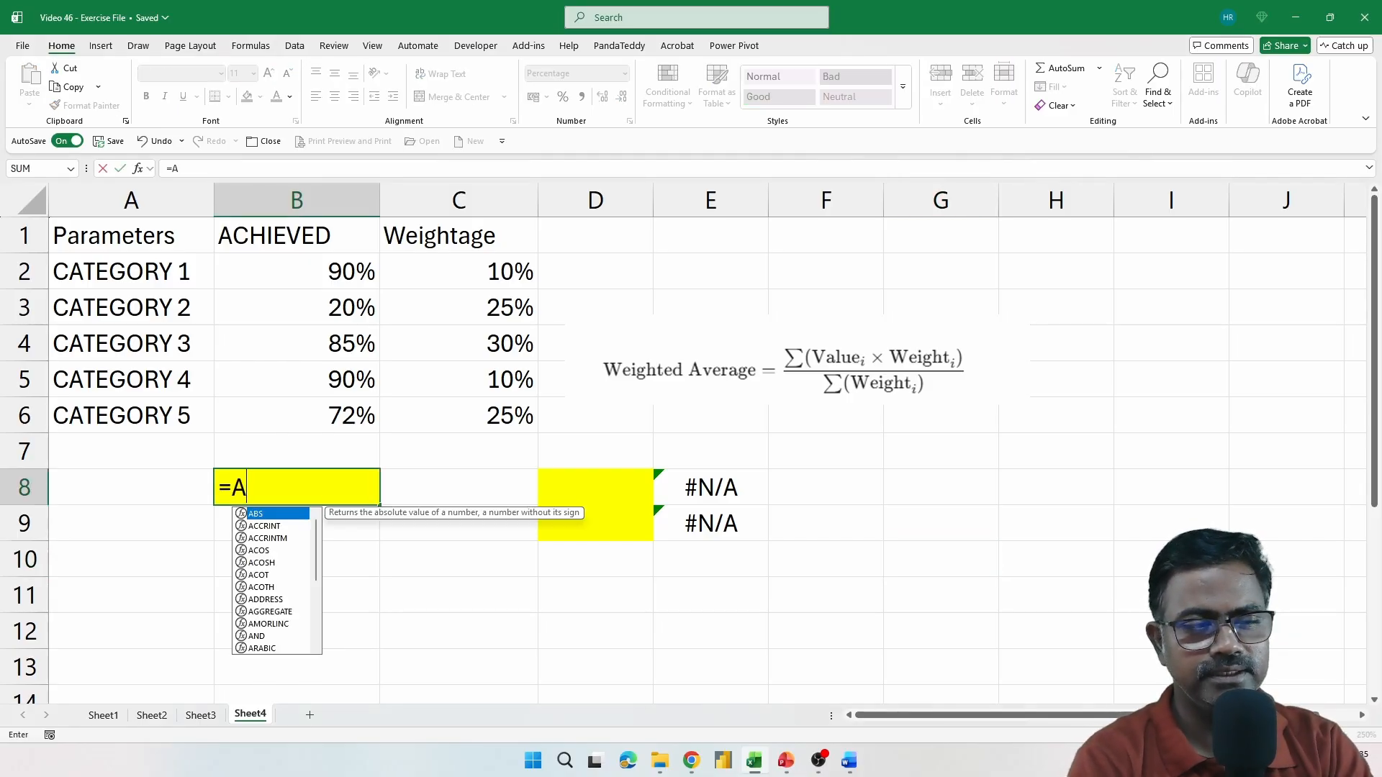
text(VERAGE()
drag(308, 269, 317, 410)
text())
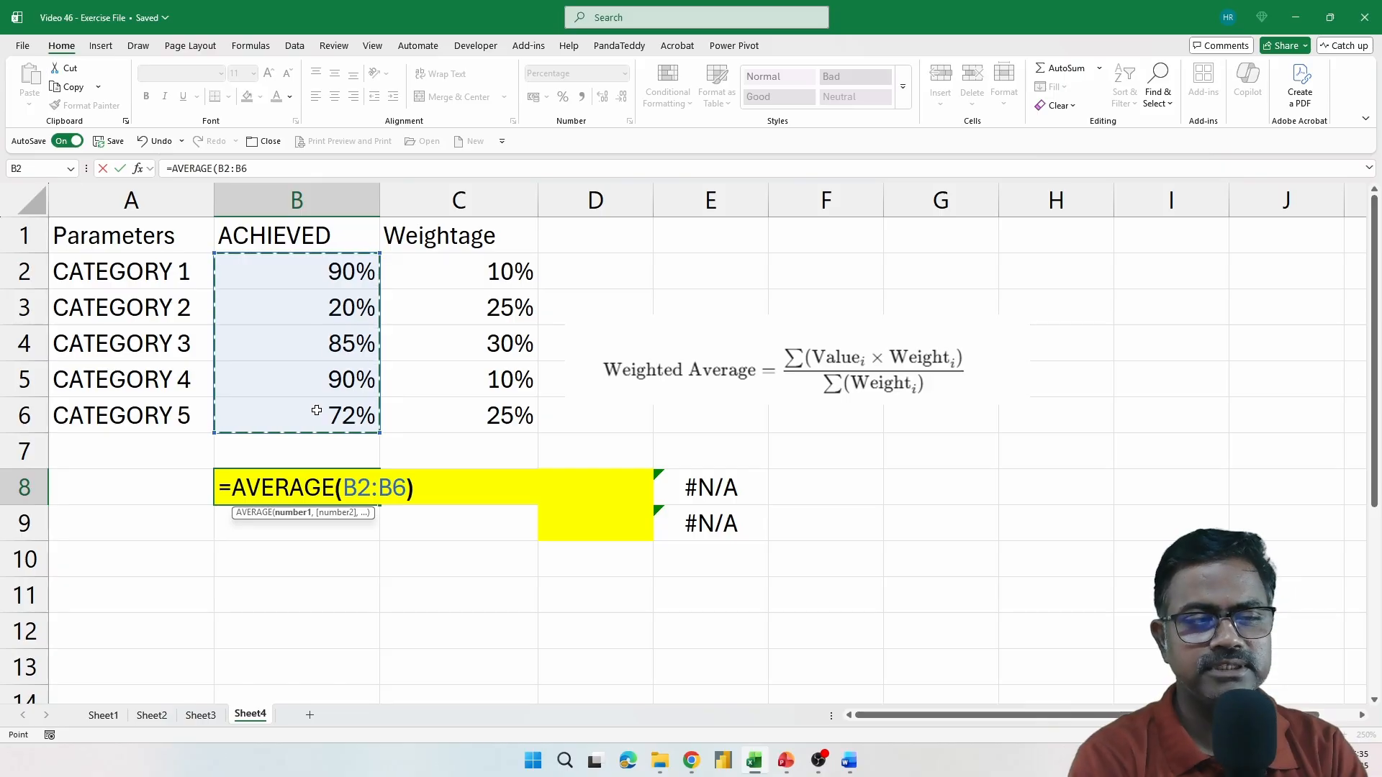
key(Return)
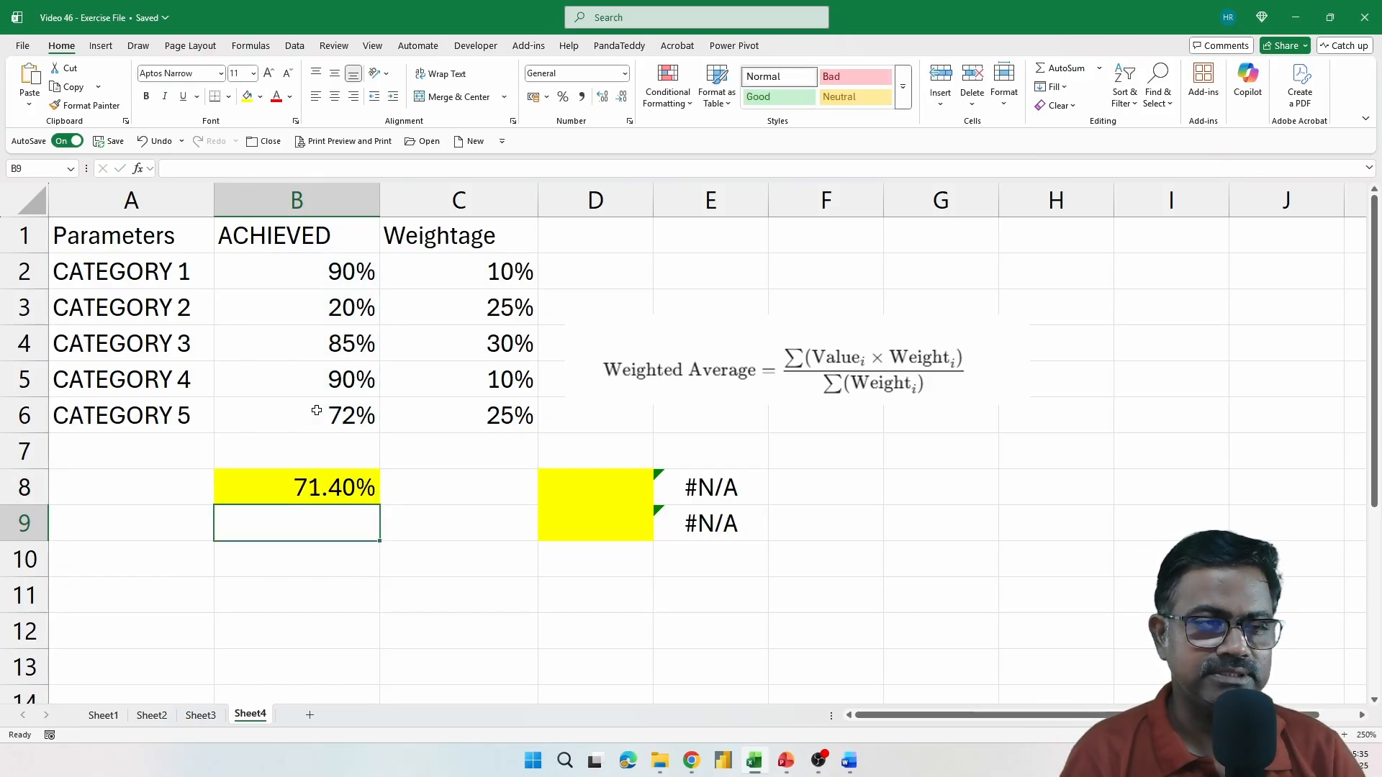
Review the ACHIEVED range B2:B6 and the AVERAGE formula in cell B8
drag(309, 270, 328, 412)
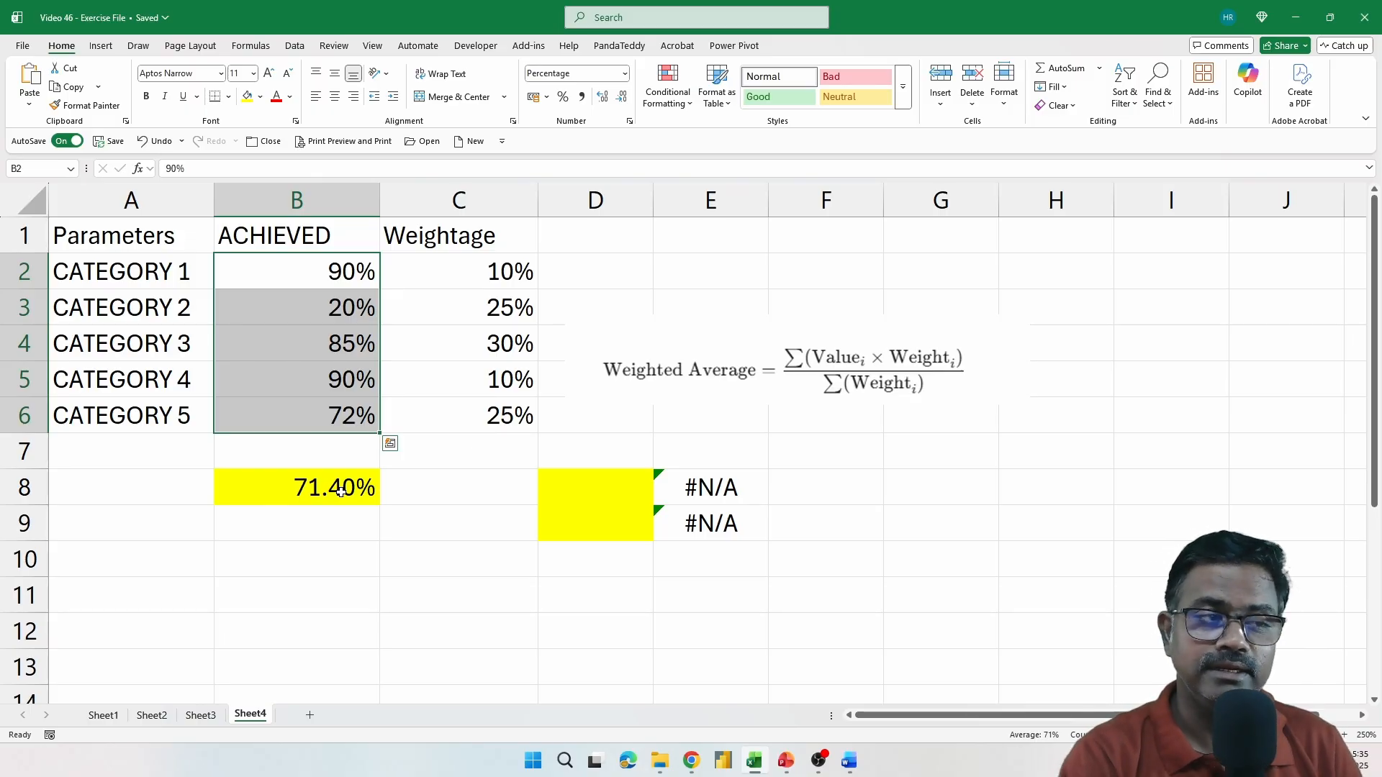
double_click(292, 484)
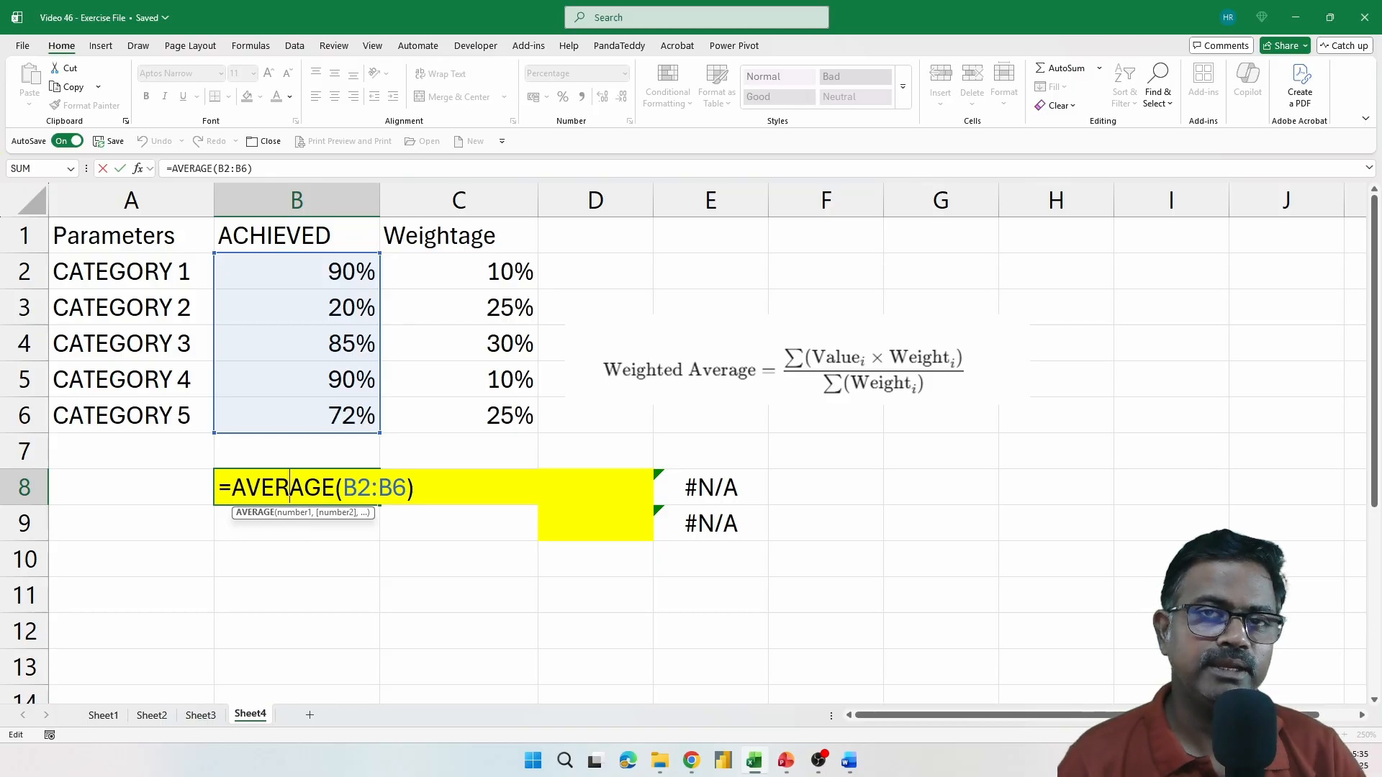
key(Return)
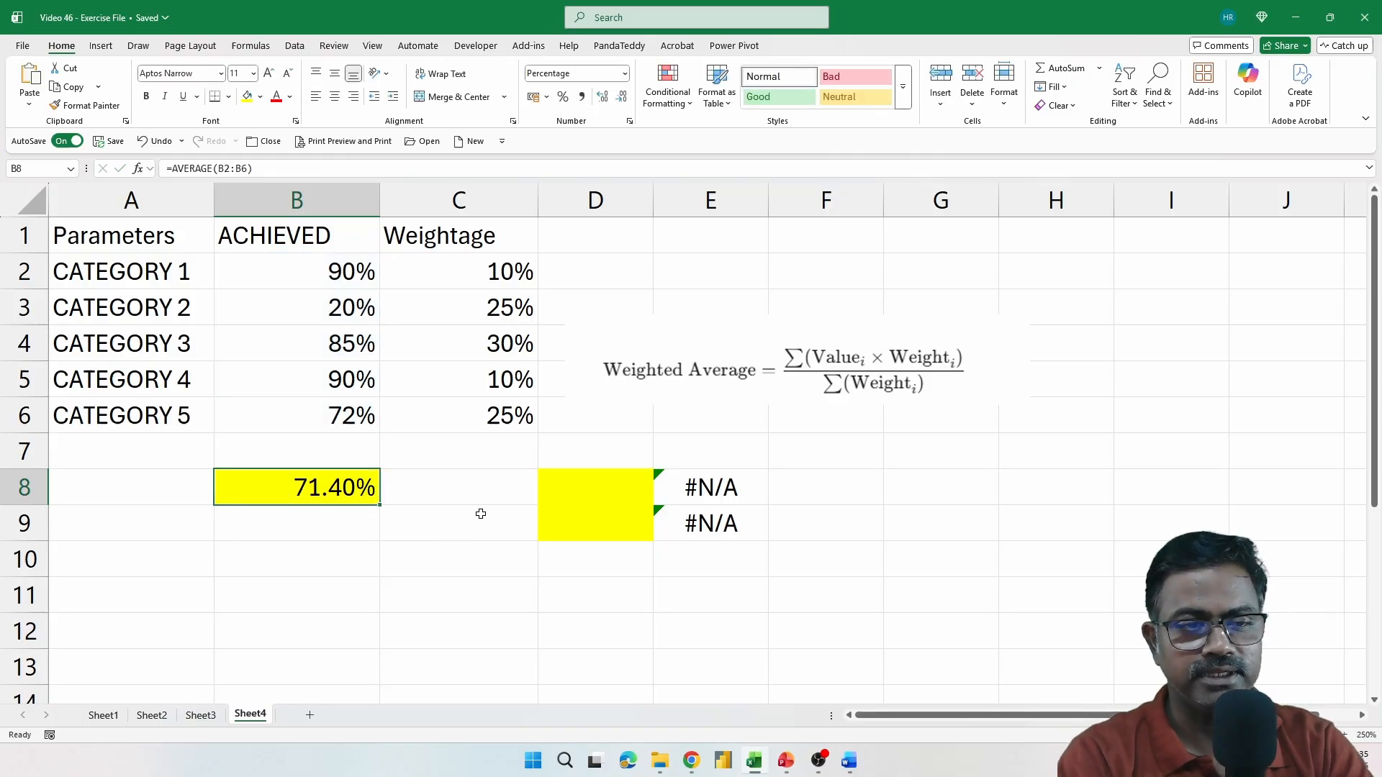
Compare each category's achieved value with its weightage in rows 2 to 6, including the whole weightage range C2:C6
click(680, 392)
click(355, 273)
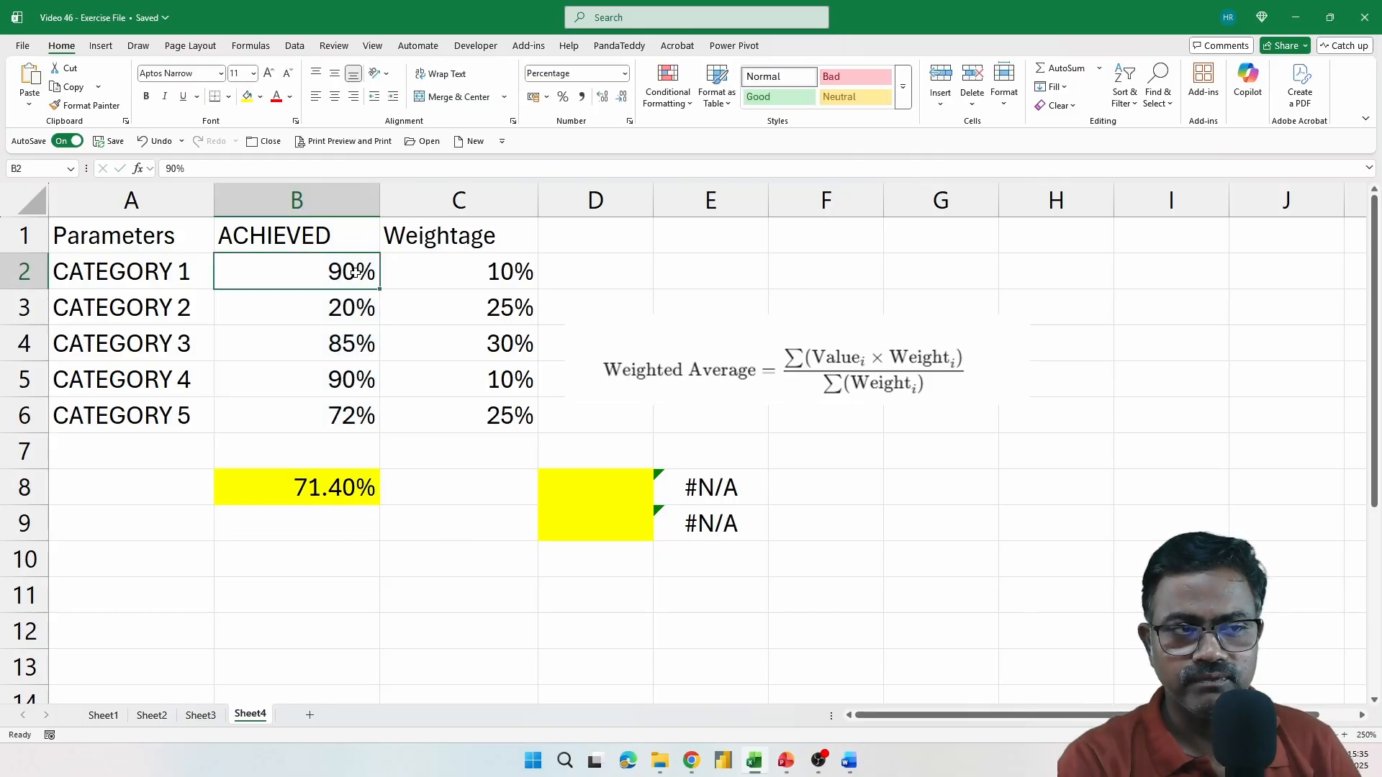
click(446, 265)
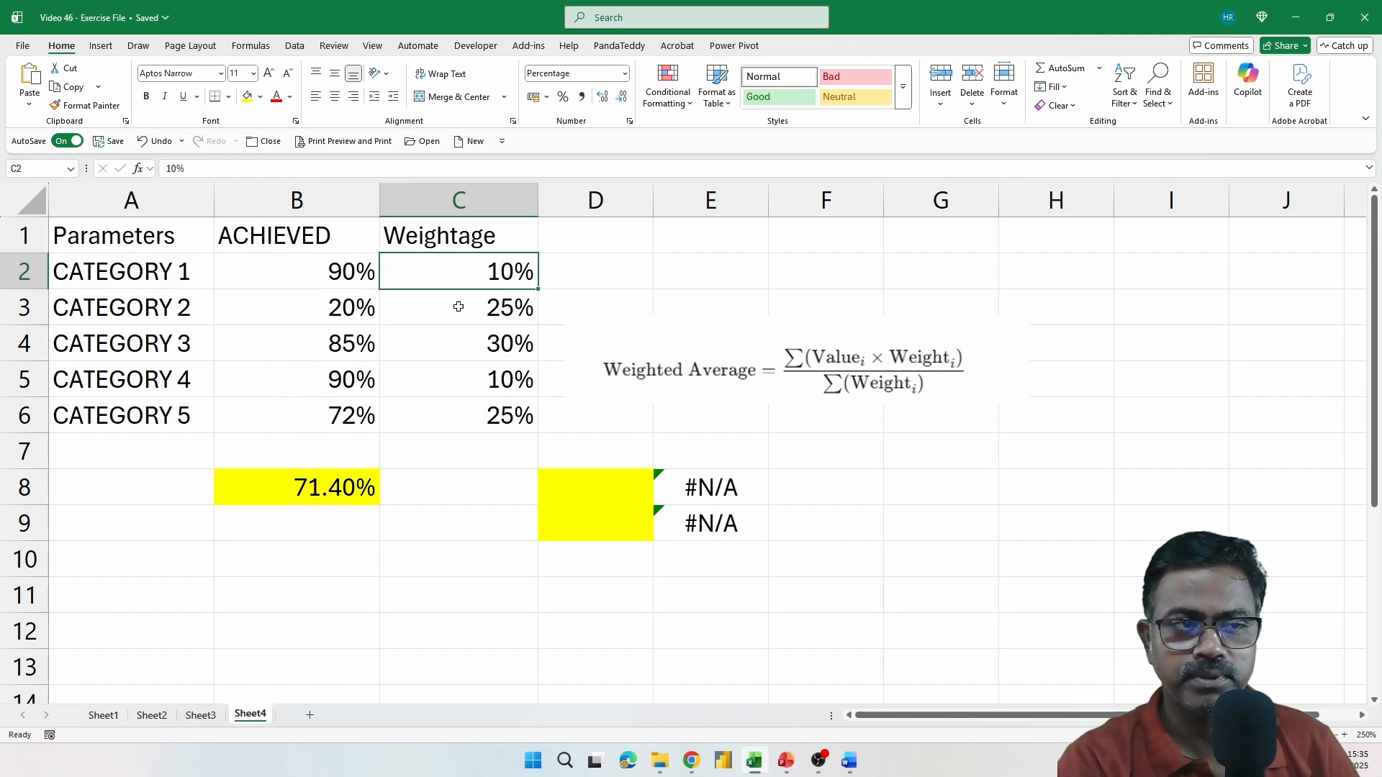
click(333, 306)
click(482, 308)
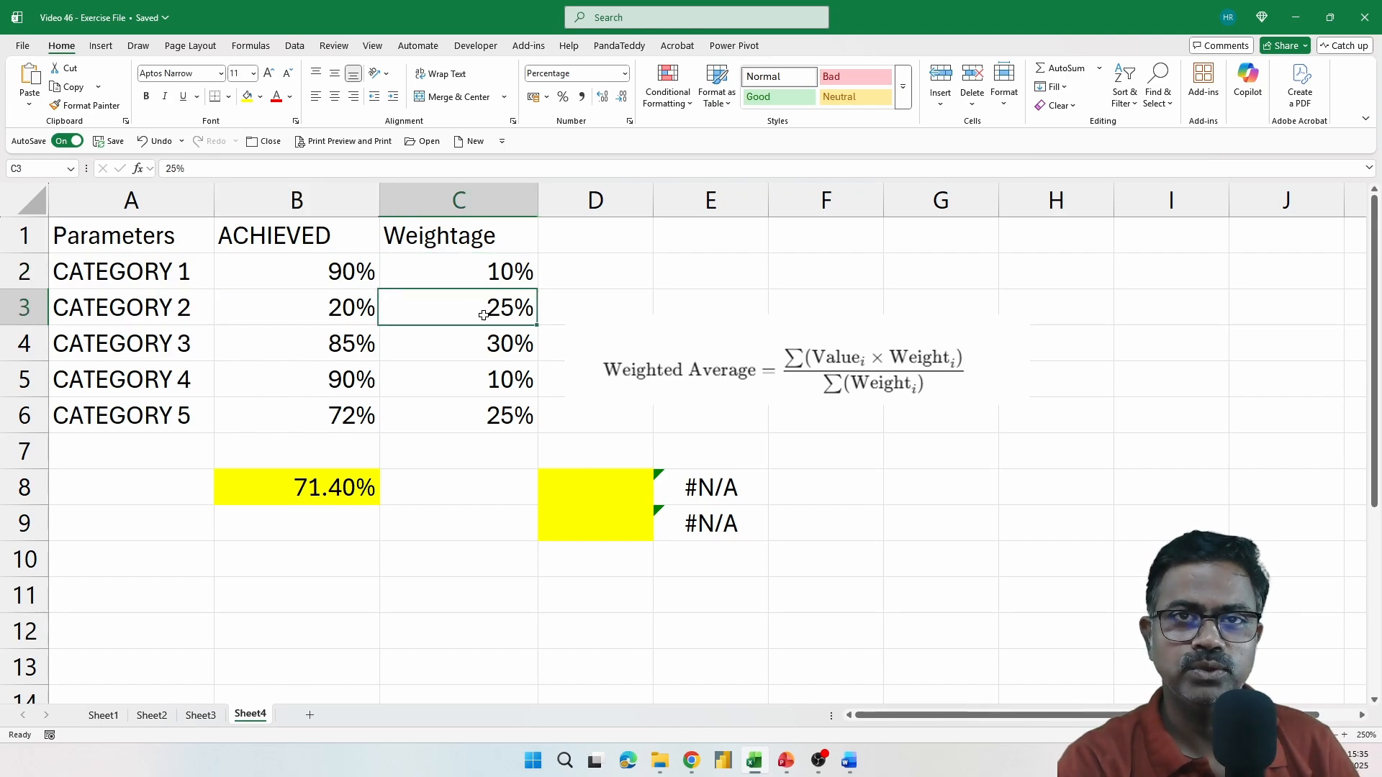
click(341, 333)
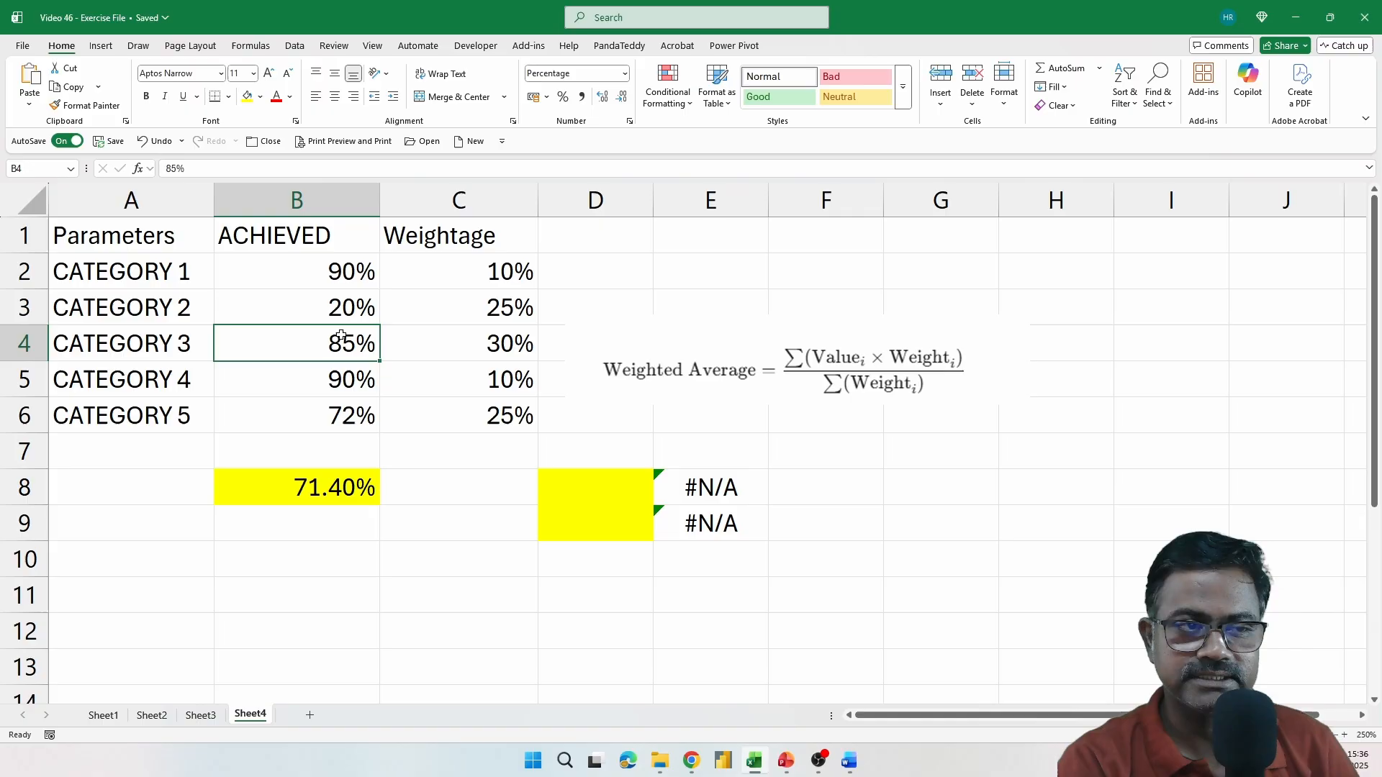
click(505, 353)
click(338, 368)
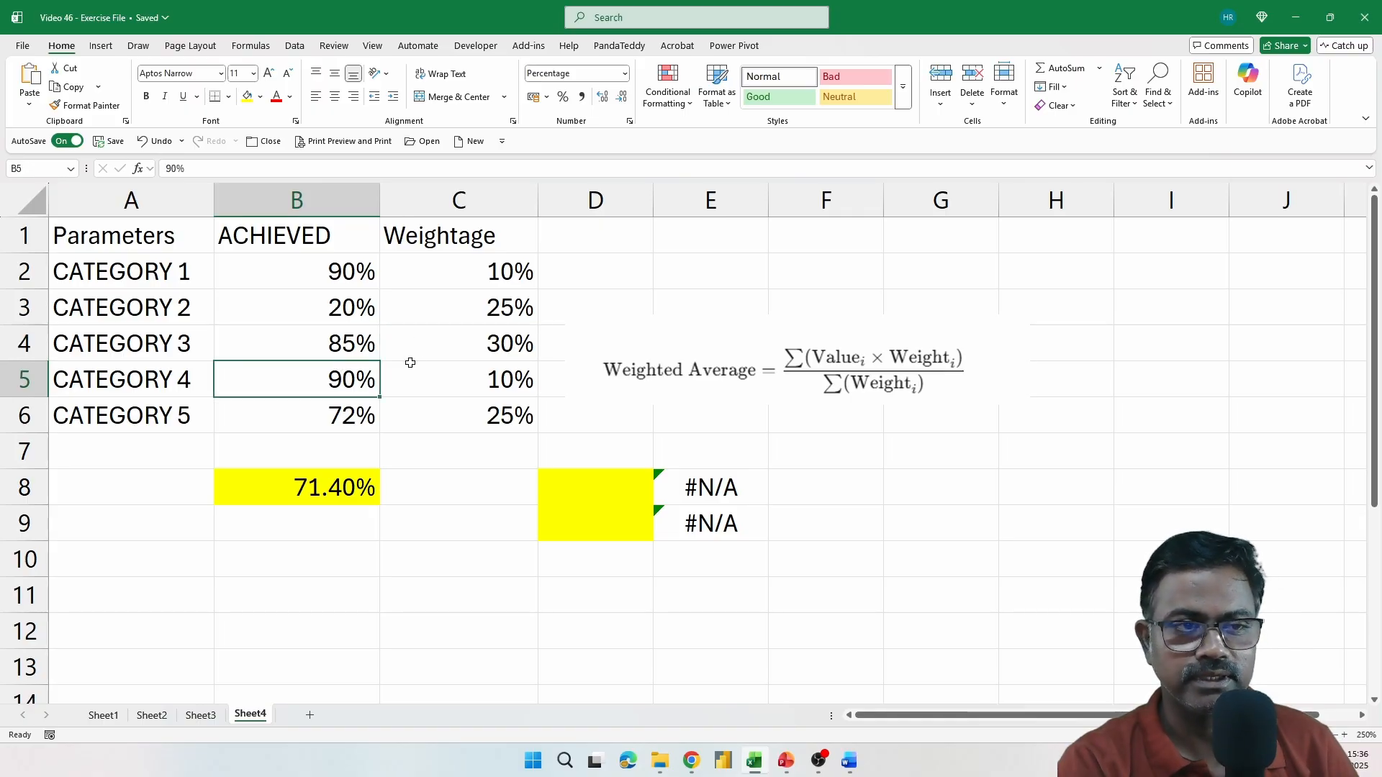
click(451, 371)
click(343, 411)
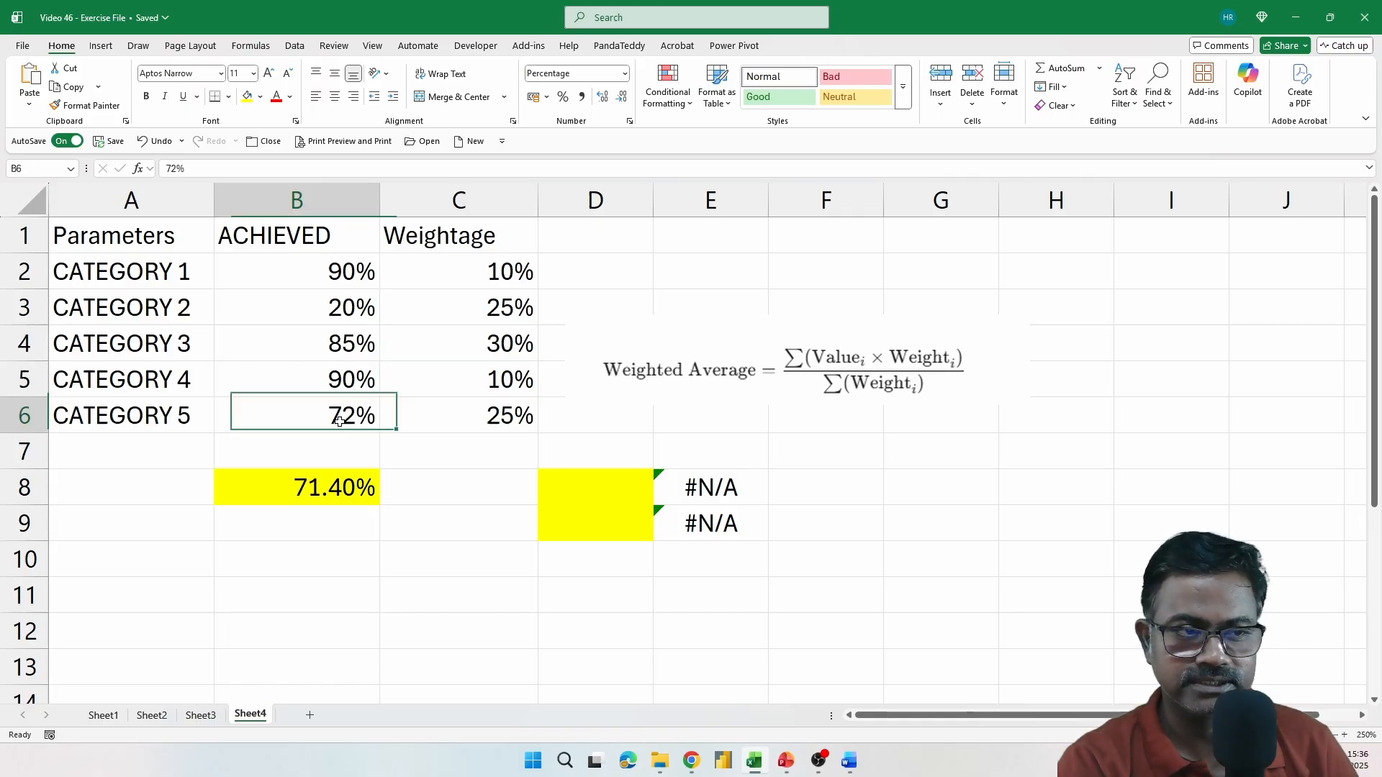
click(476, 416)
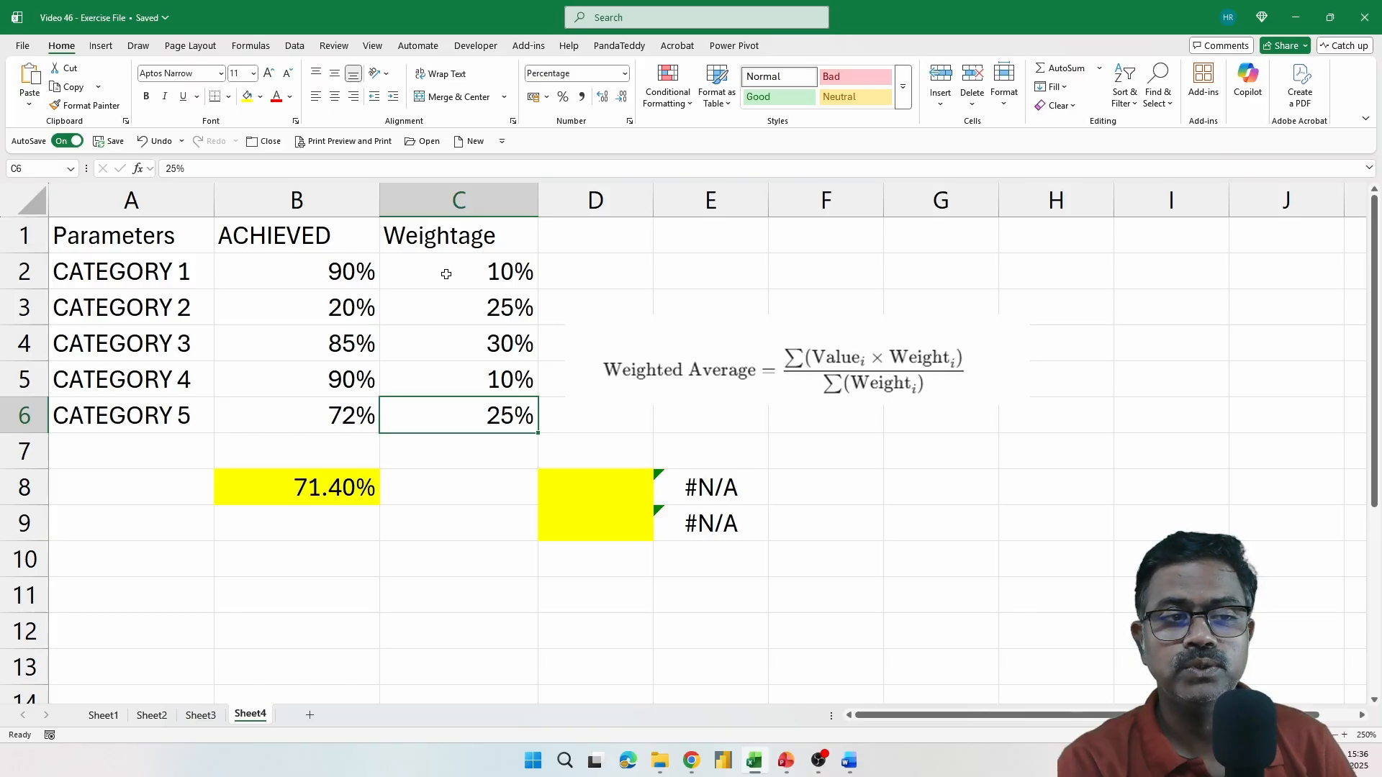
drag(447, 274, 452, 410)
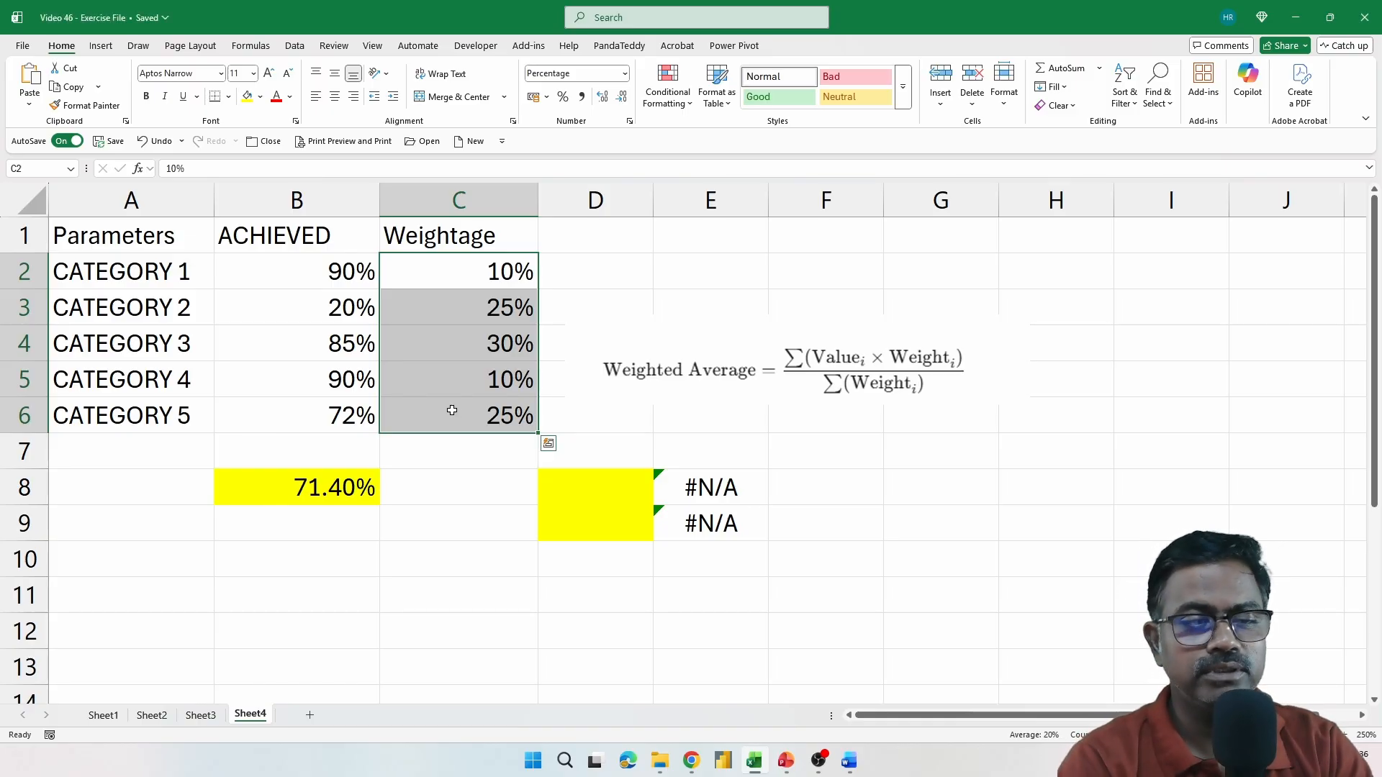
Start a SUM formula in cell D8 with the Category 1 product (B2*C2) as its first argument
click(619, 489)
text(=)
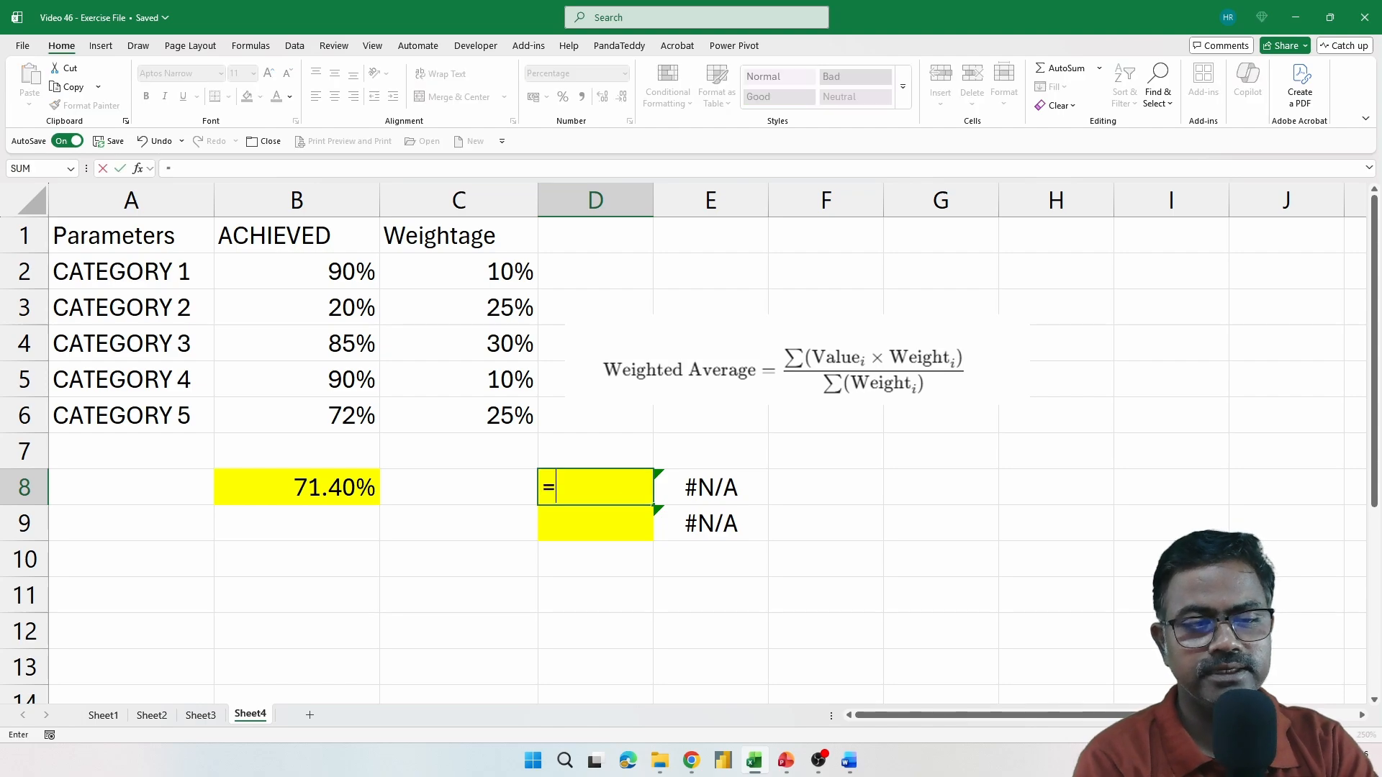
text(SU)
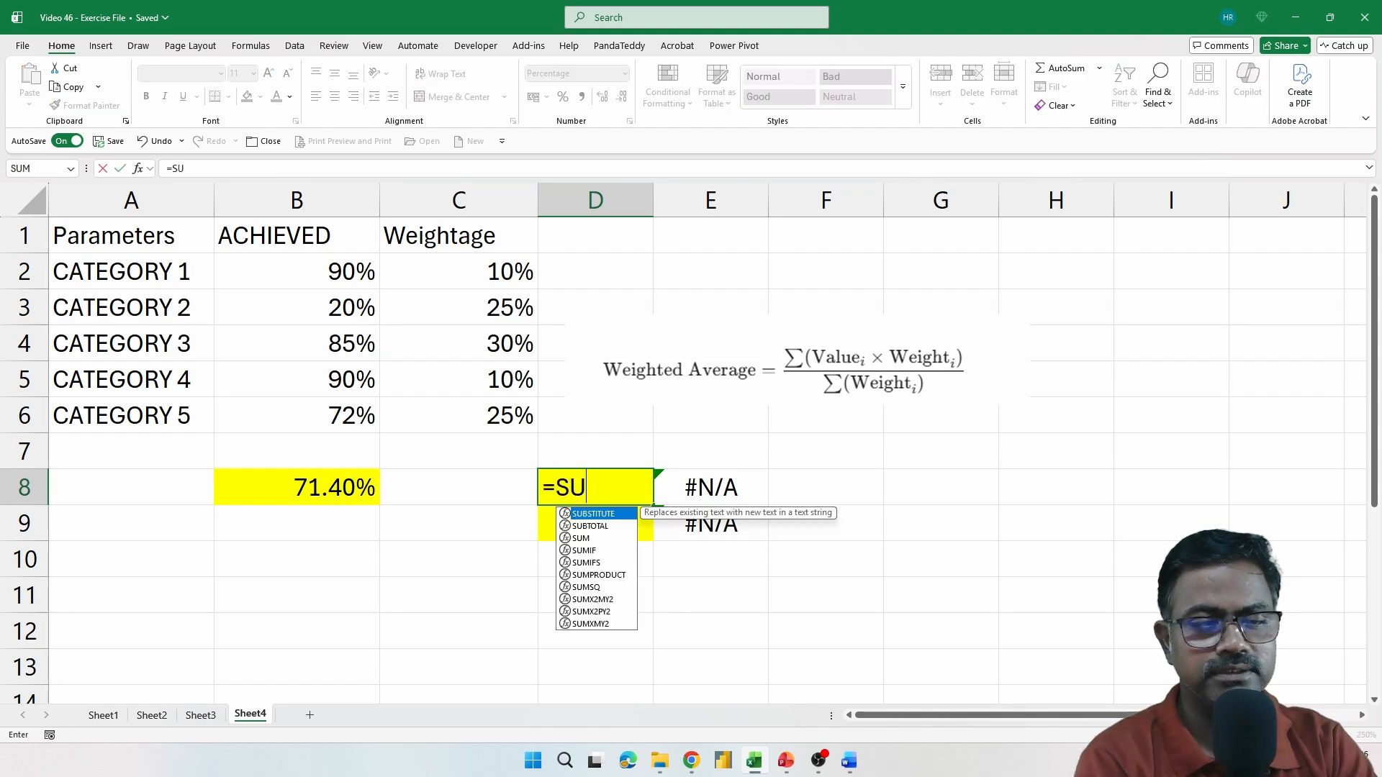
text(M(()
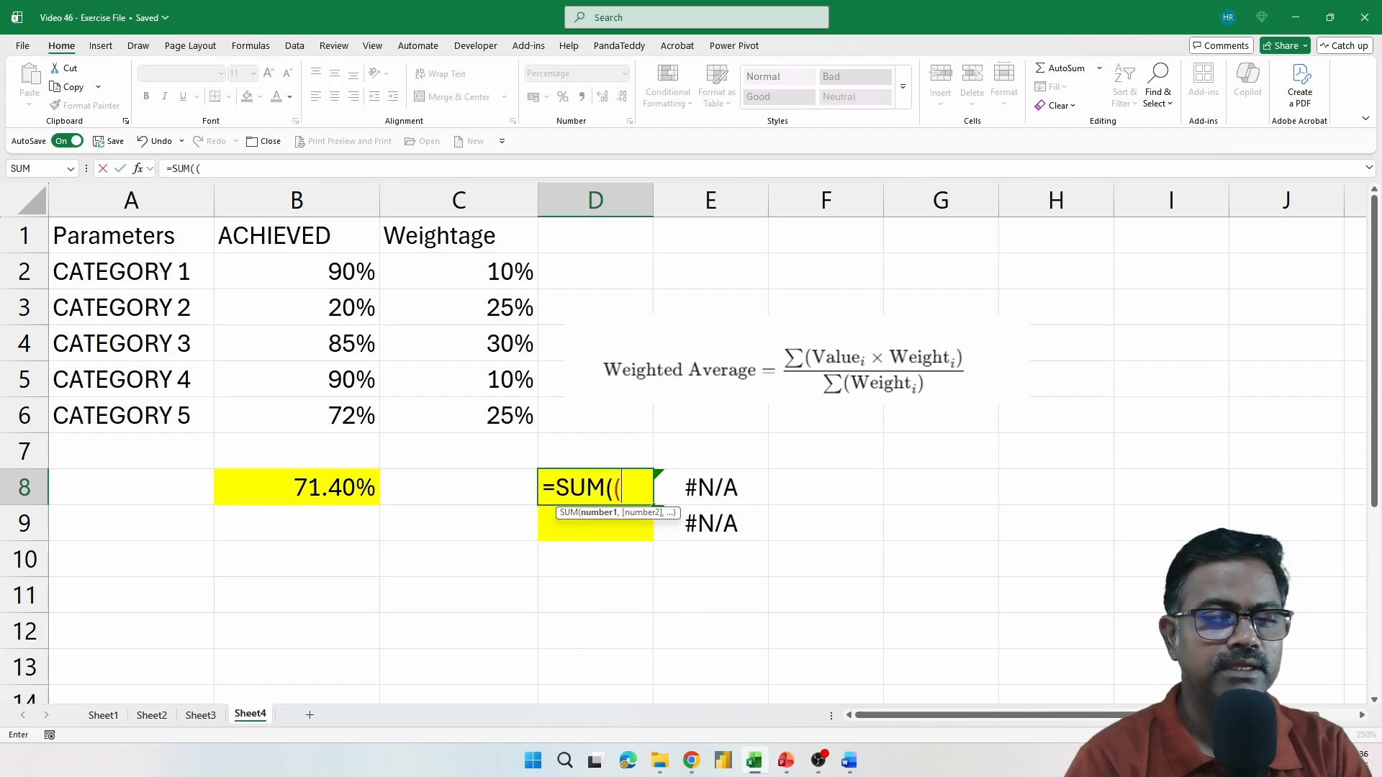
click(343, 272)
text(*)
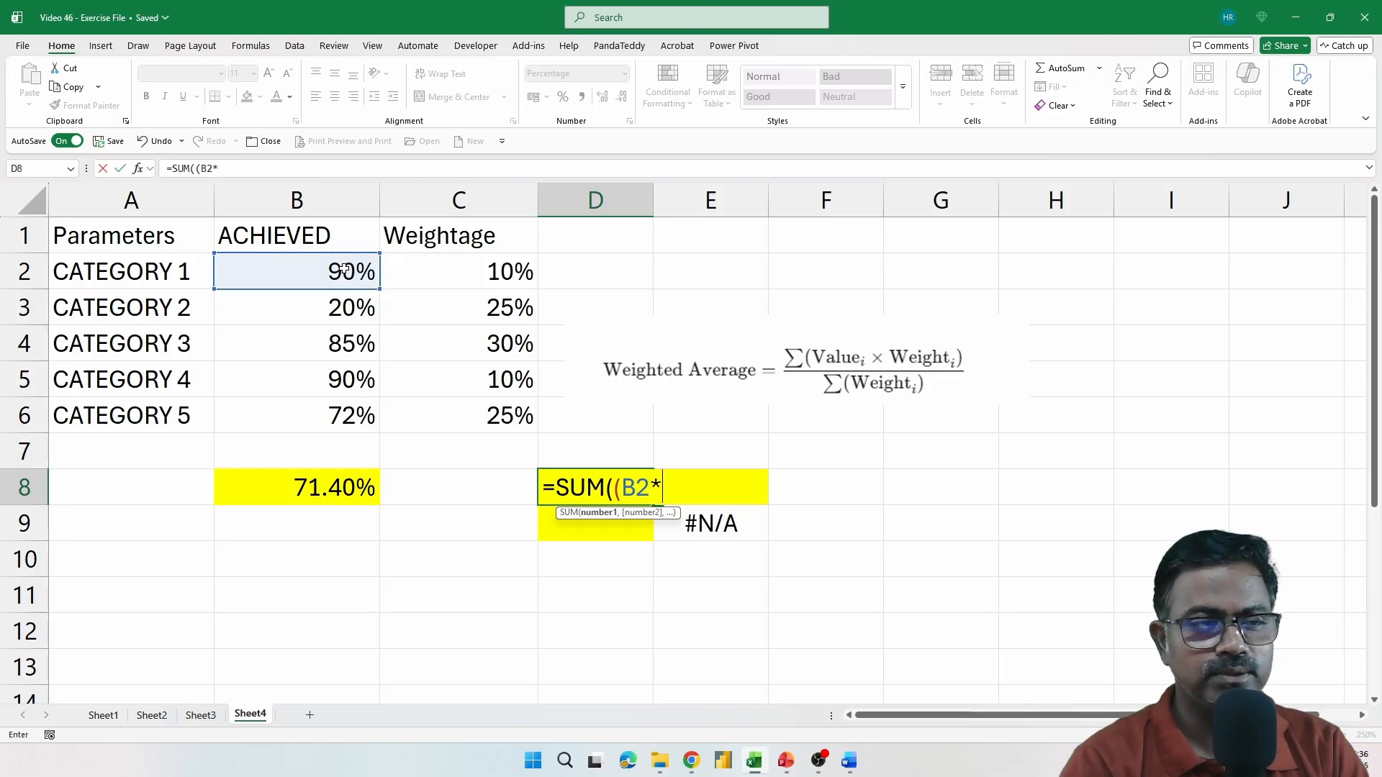
click(483, 272)
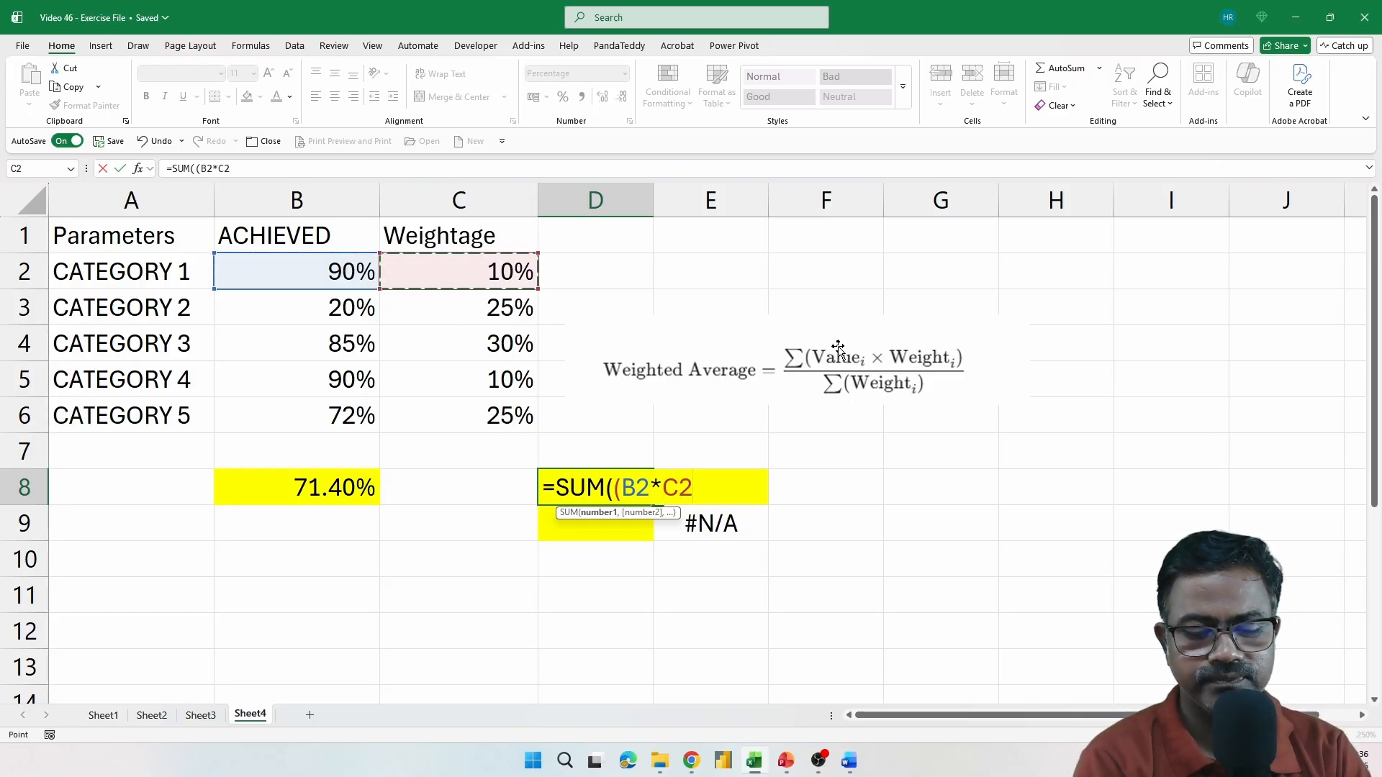
text(),)
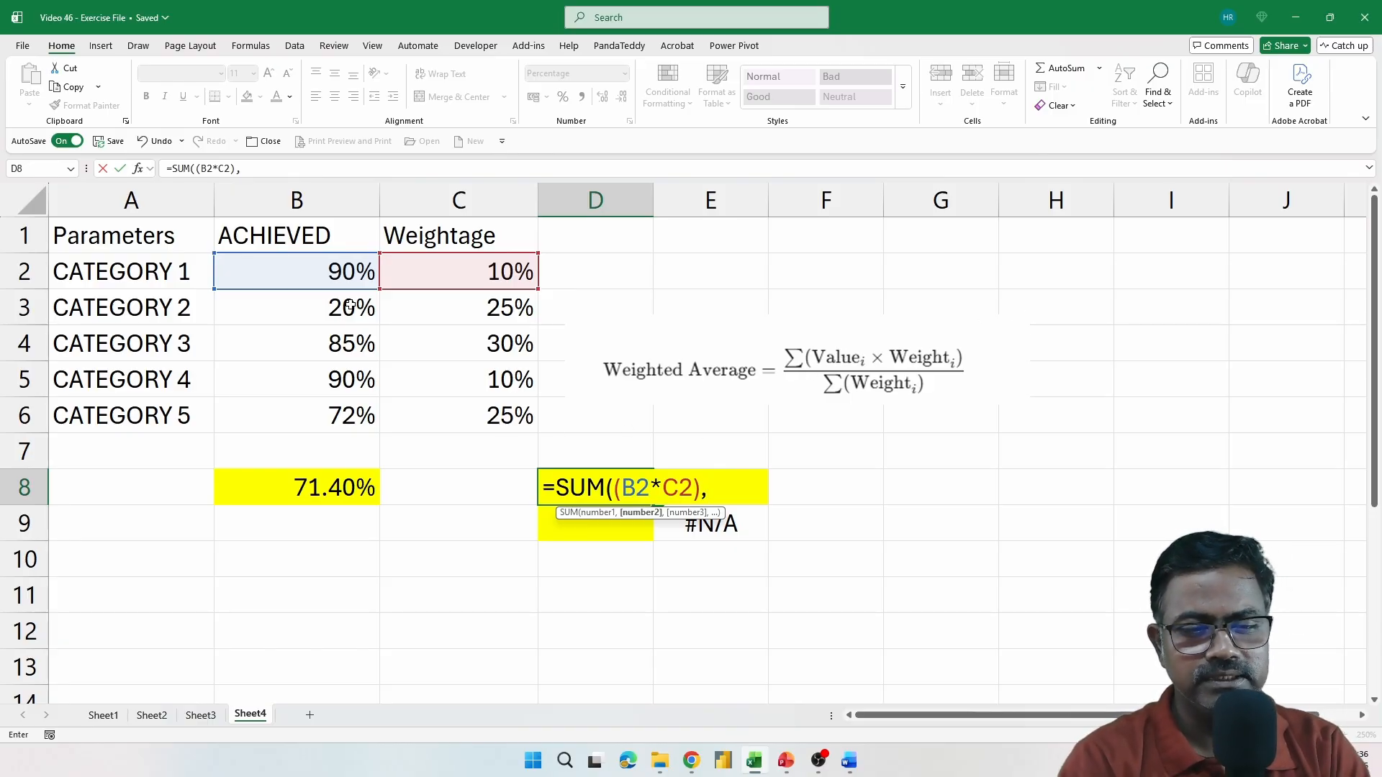
text(()
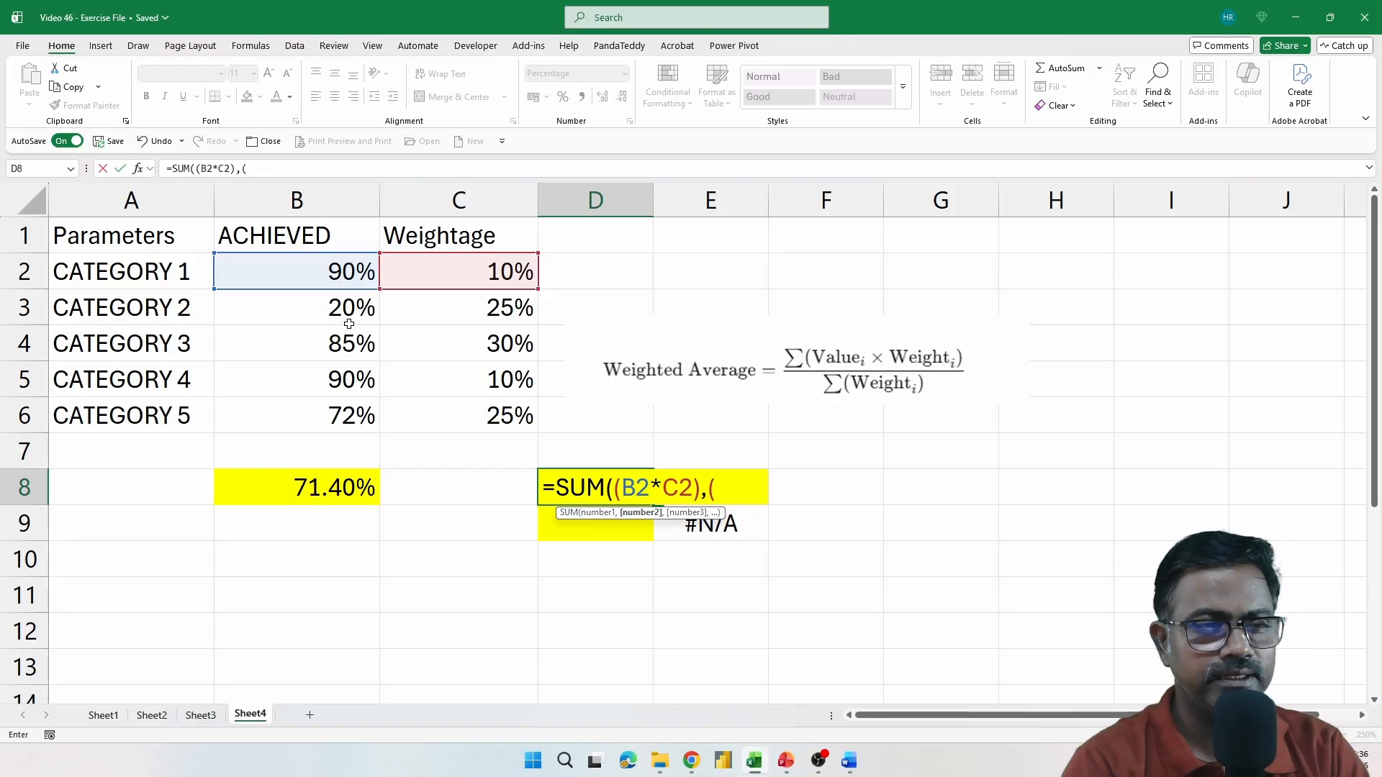
Add the Category 2 and Category 3 products (B3*C3) and (B4*C4) as further arguments of the SUM formula in D8
click(349, 321)
text(*)
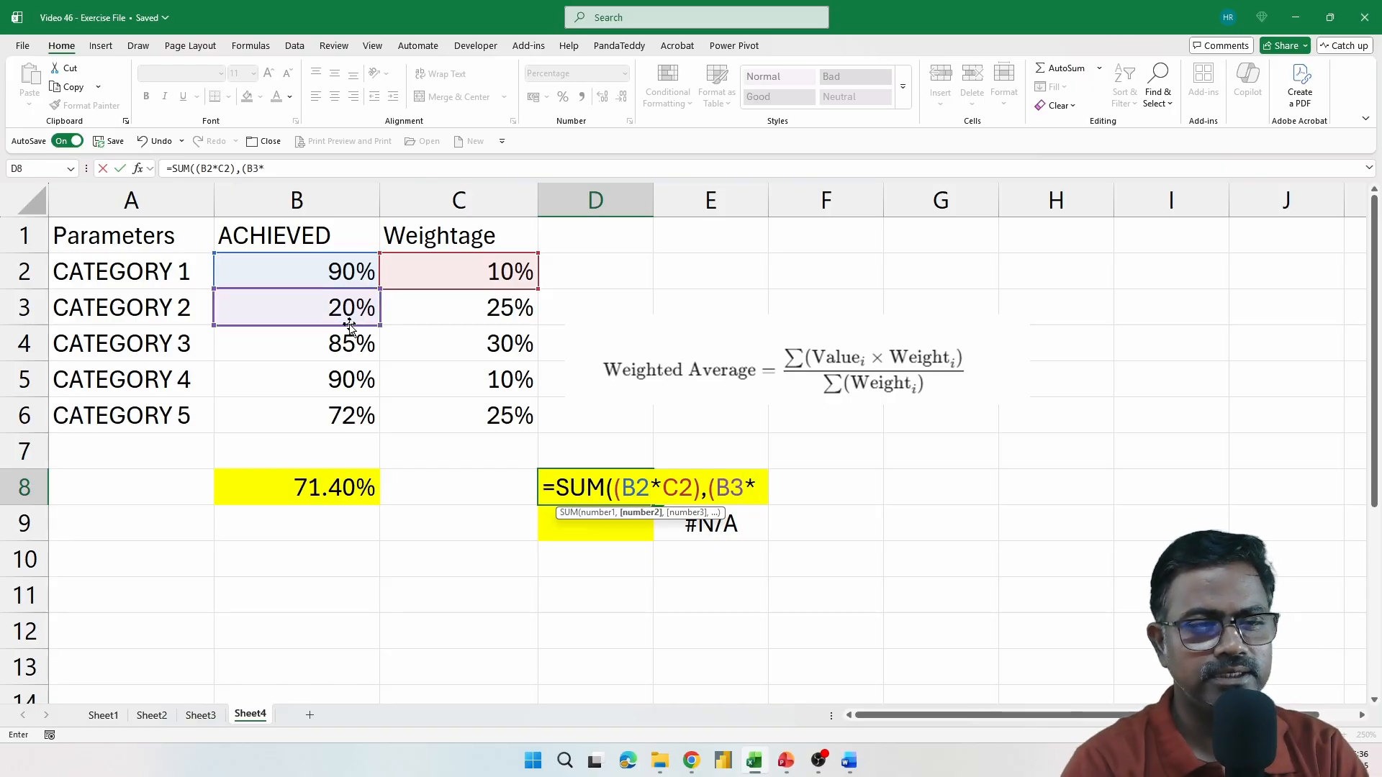
click(484, 311)
text(),)
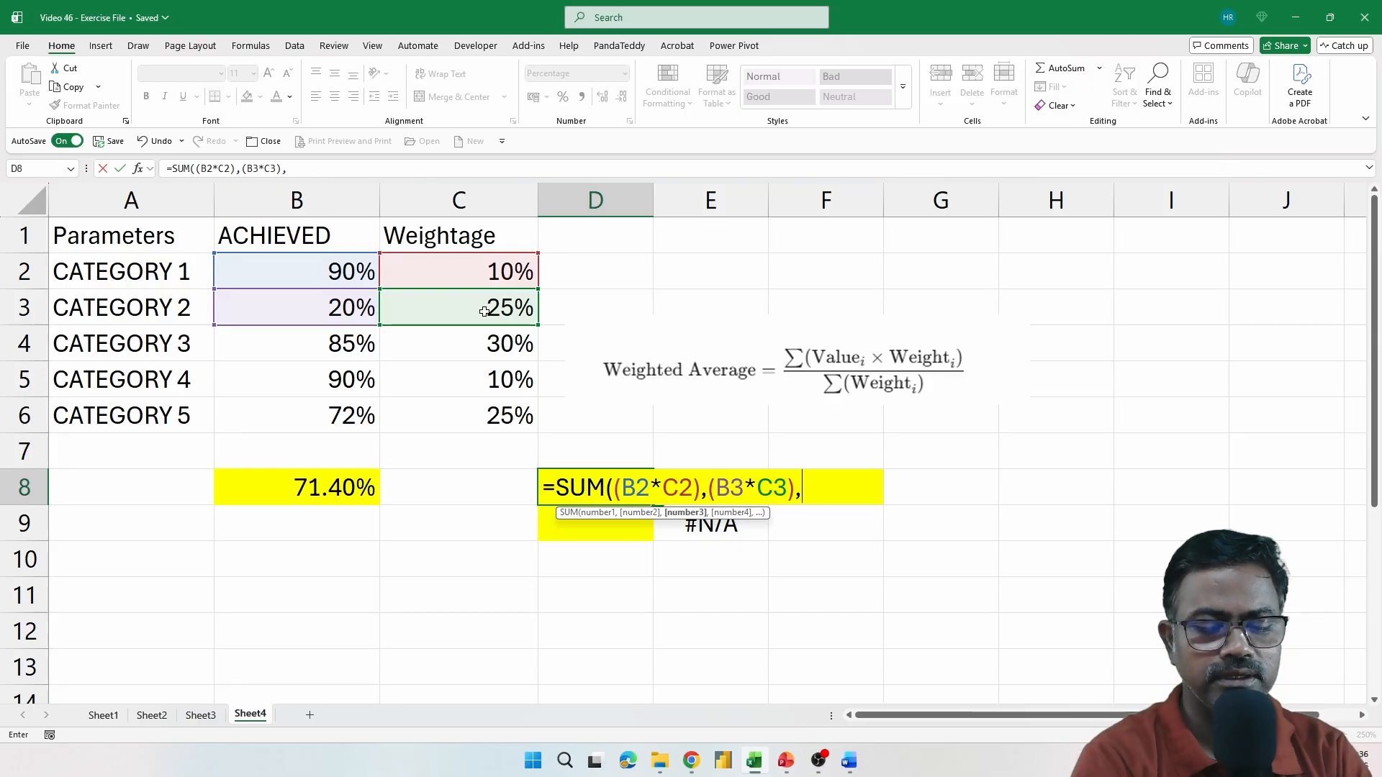
text(()
click(336, 345)
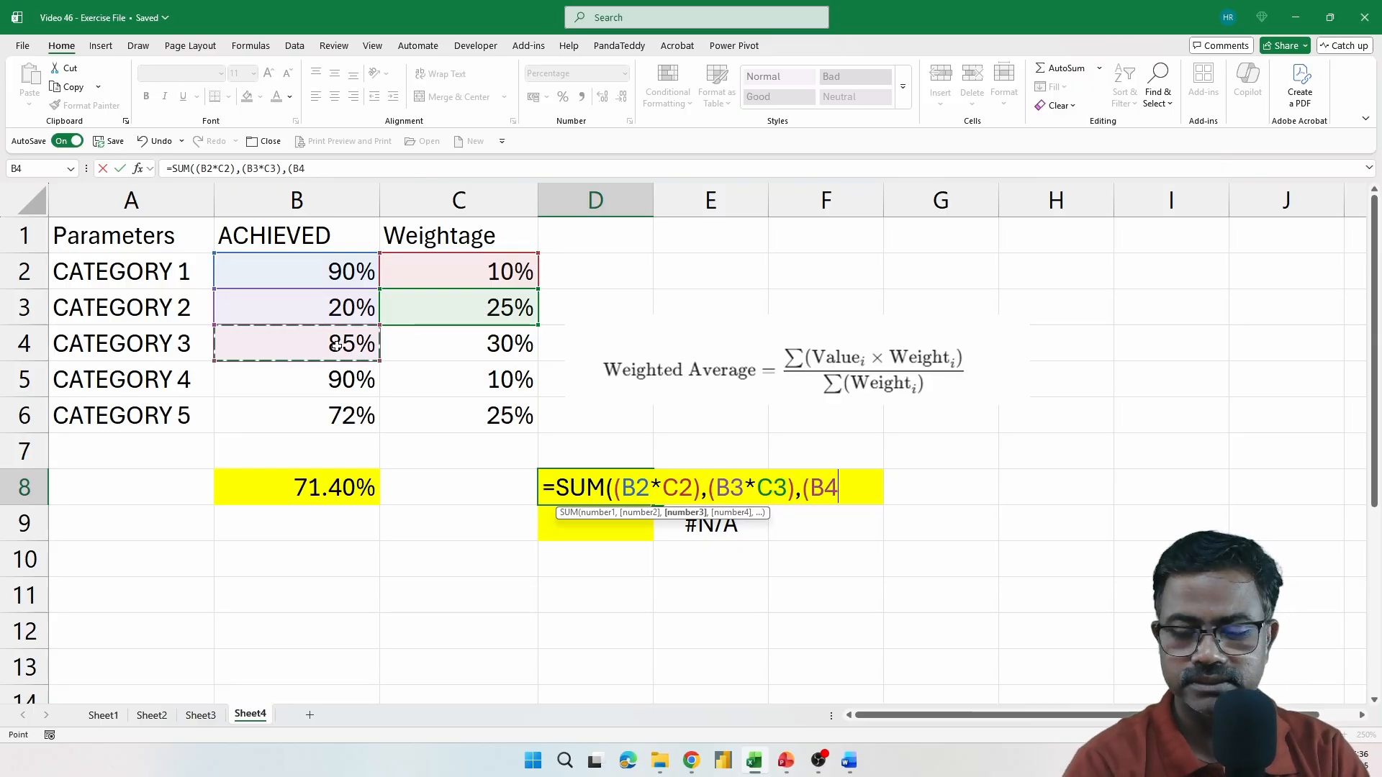
text(*)
click(469, 341)
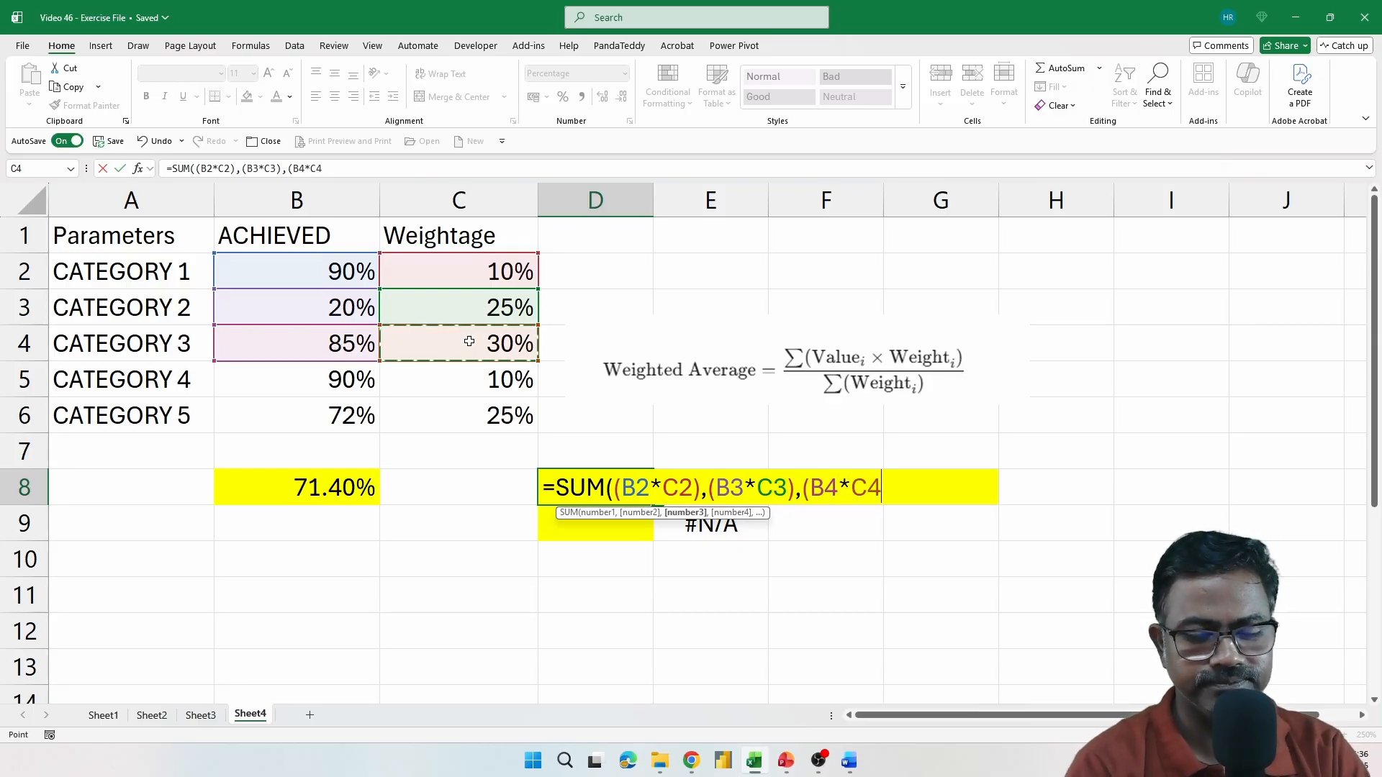
text(),)
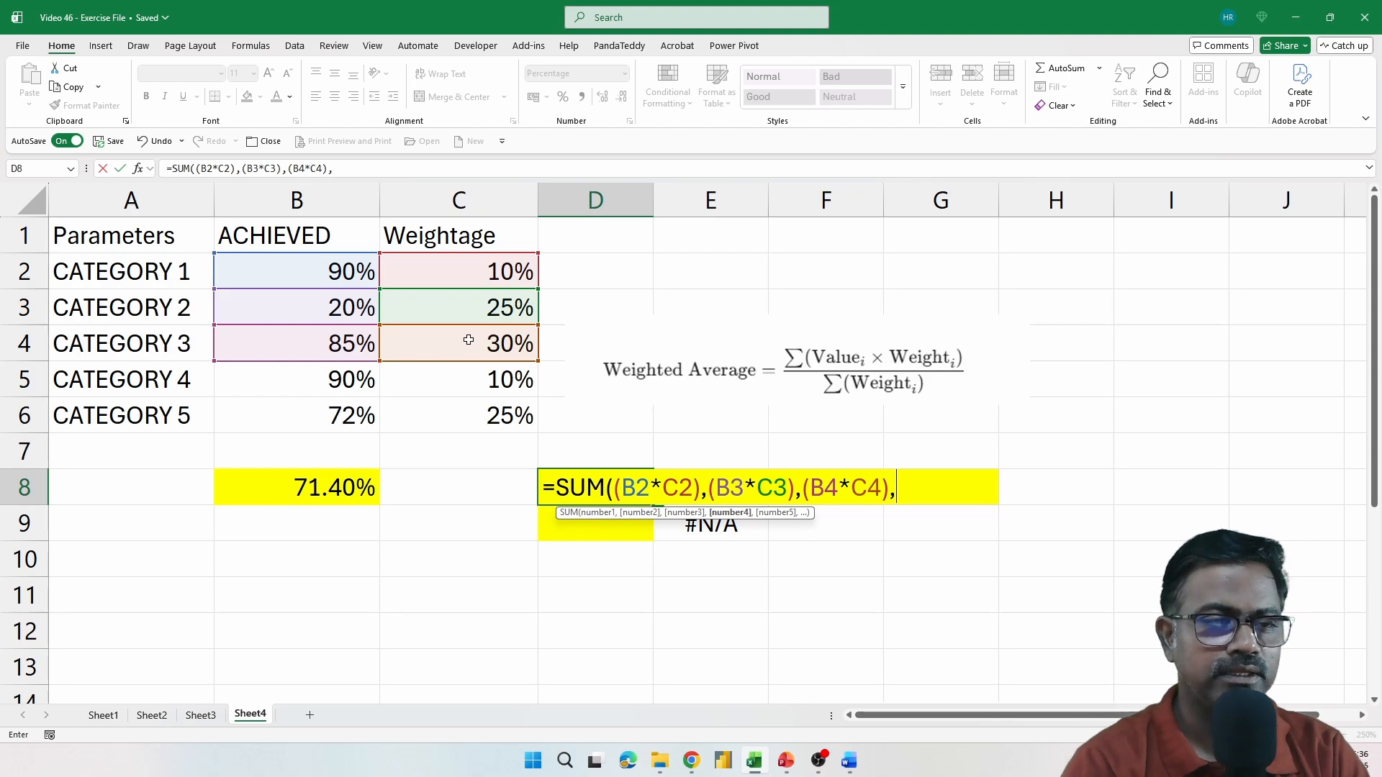
Add the Category 4 product (B5*C5), in parentheses, as the fourth argument of the SUM formula in D8
click(297, 383)
key(BackSpace)
key(BackSpace)
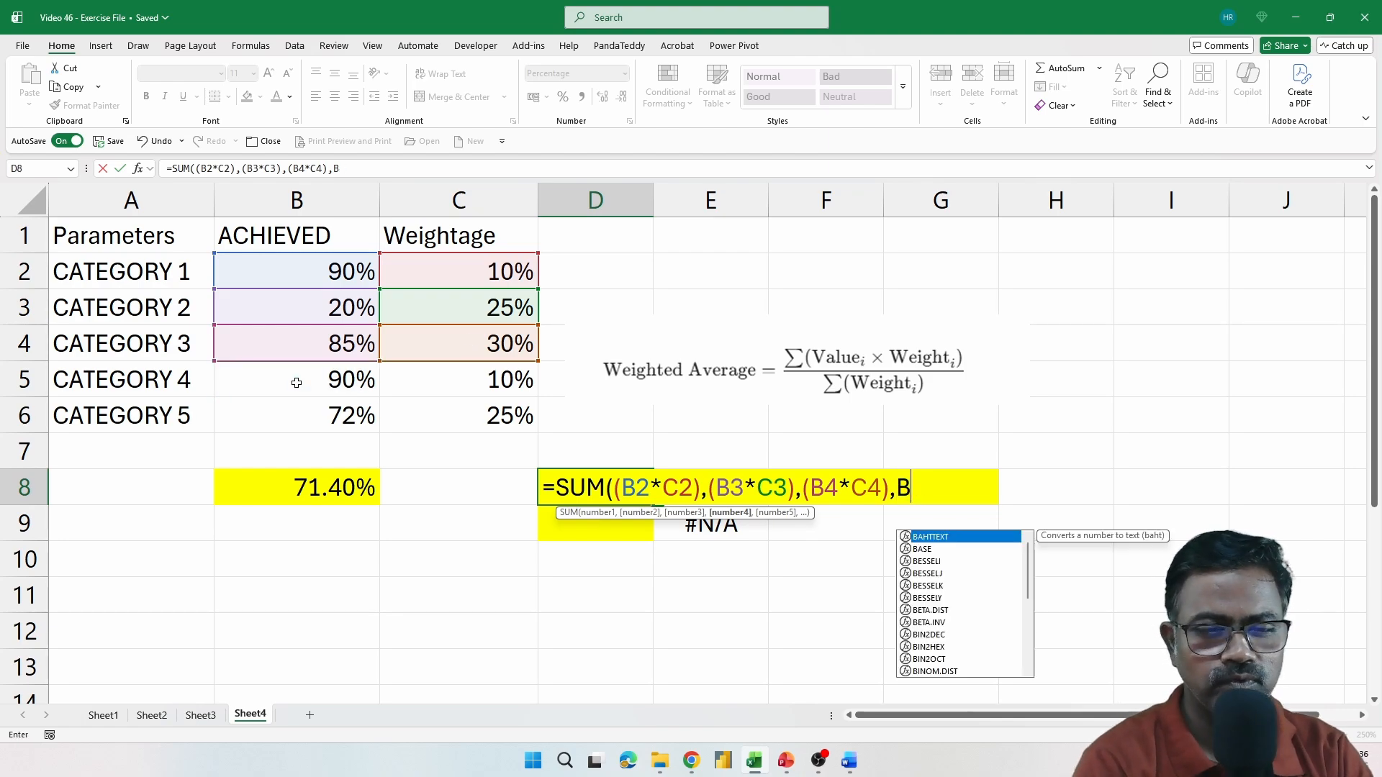
text(()
click(296, 383)
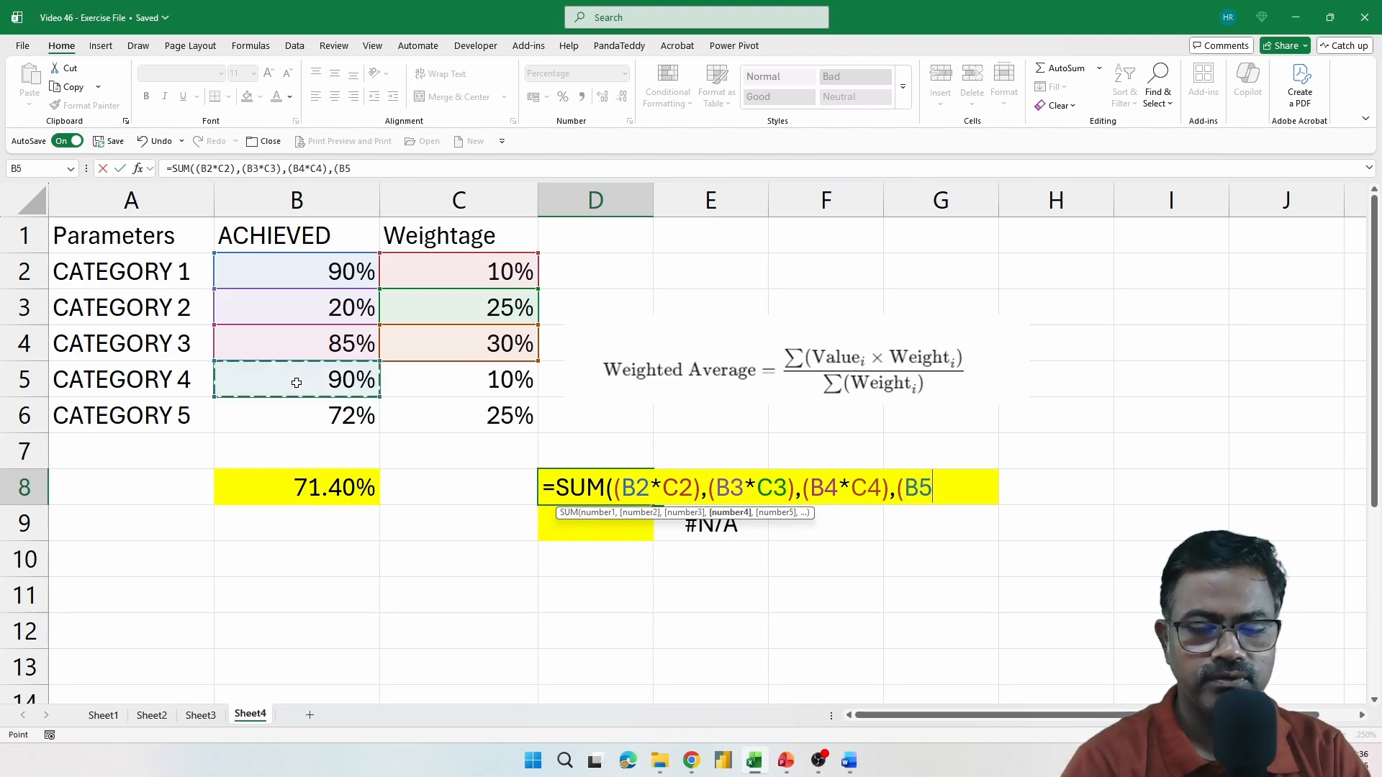
text(*)
click(472, 378)
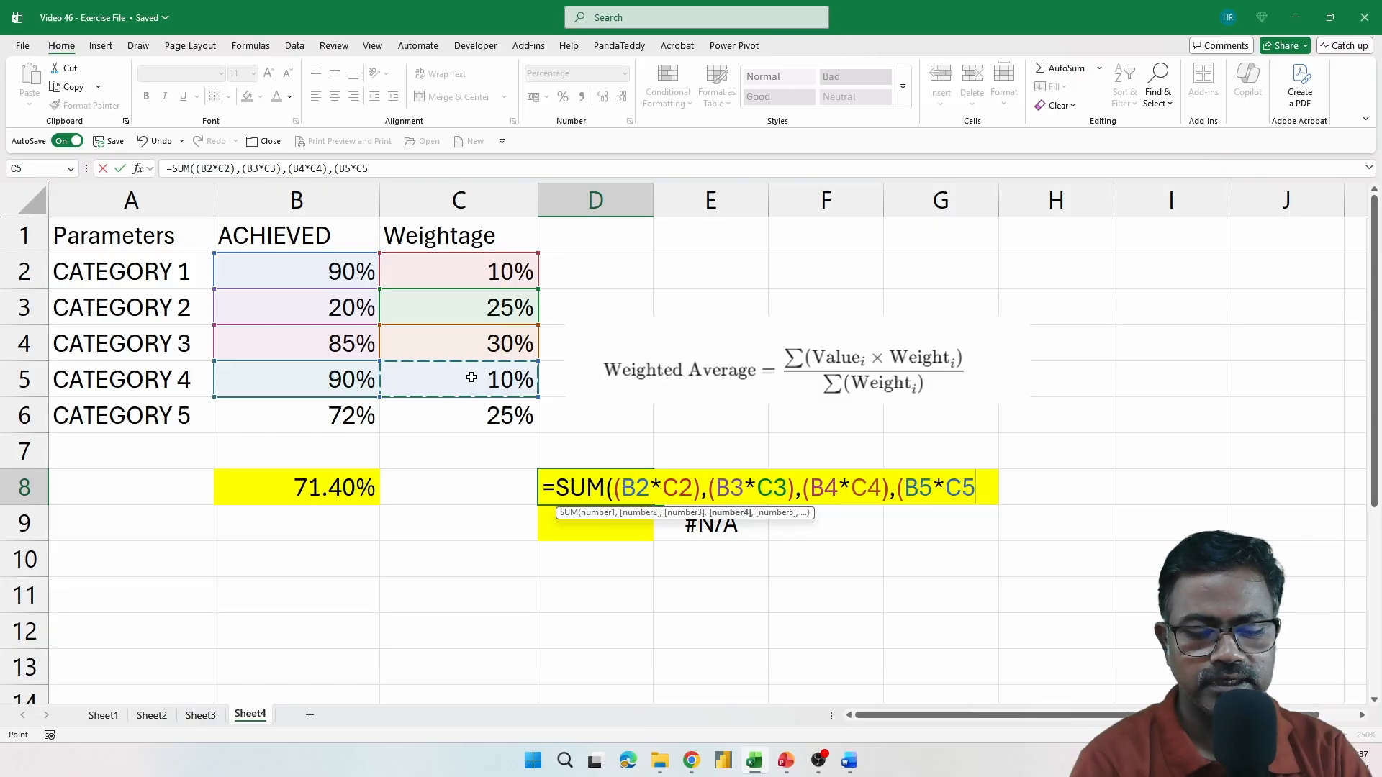
text(),)
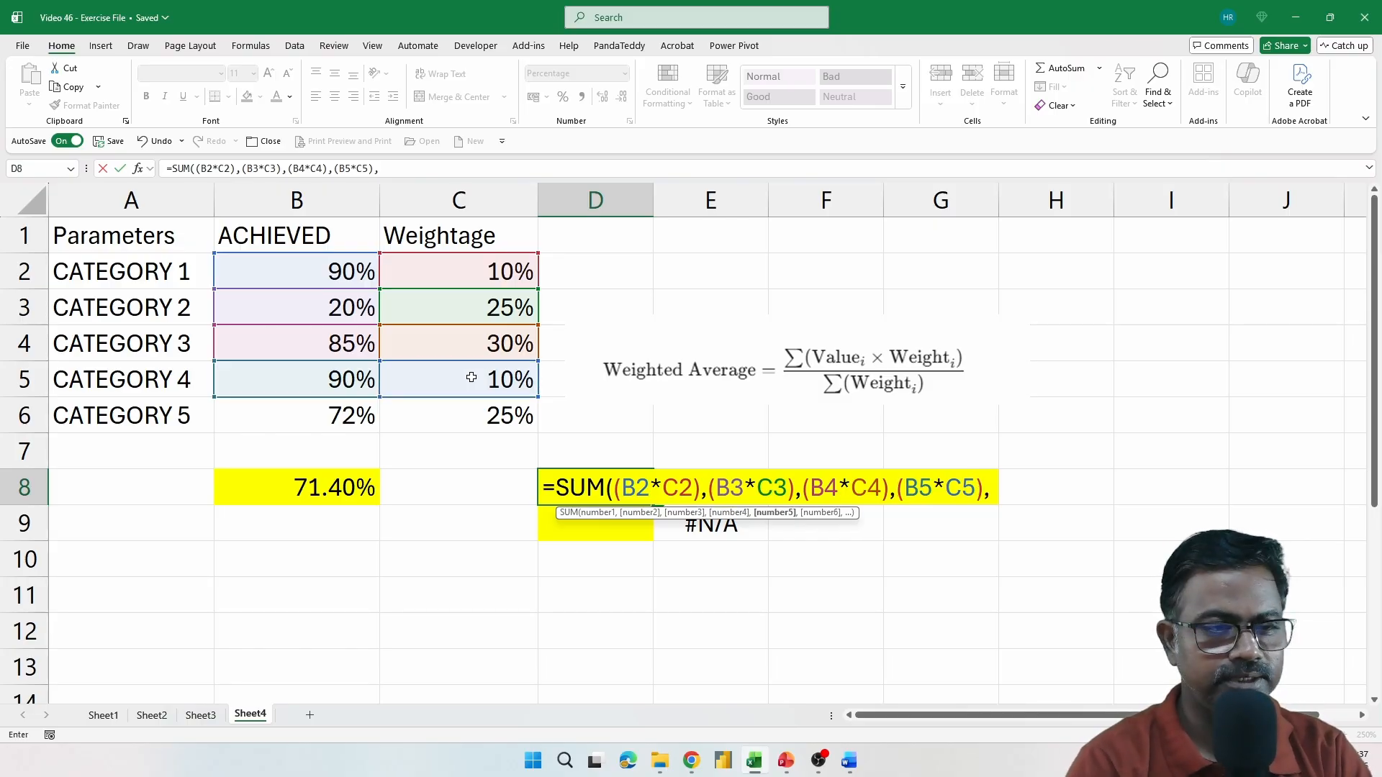
text(()
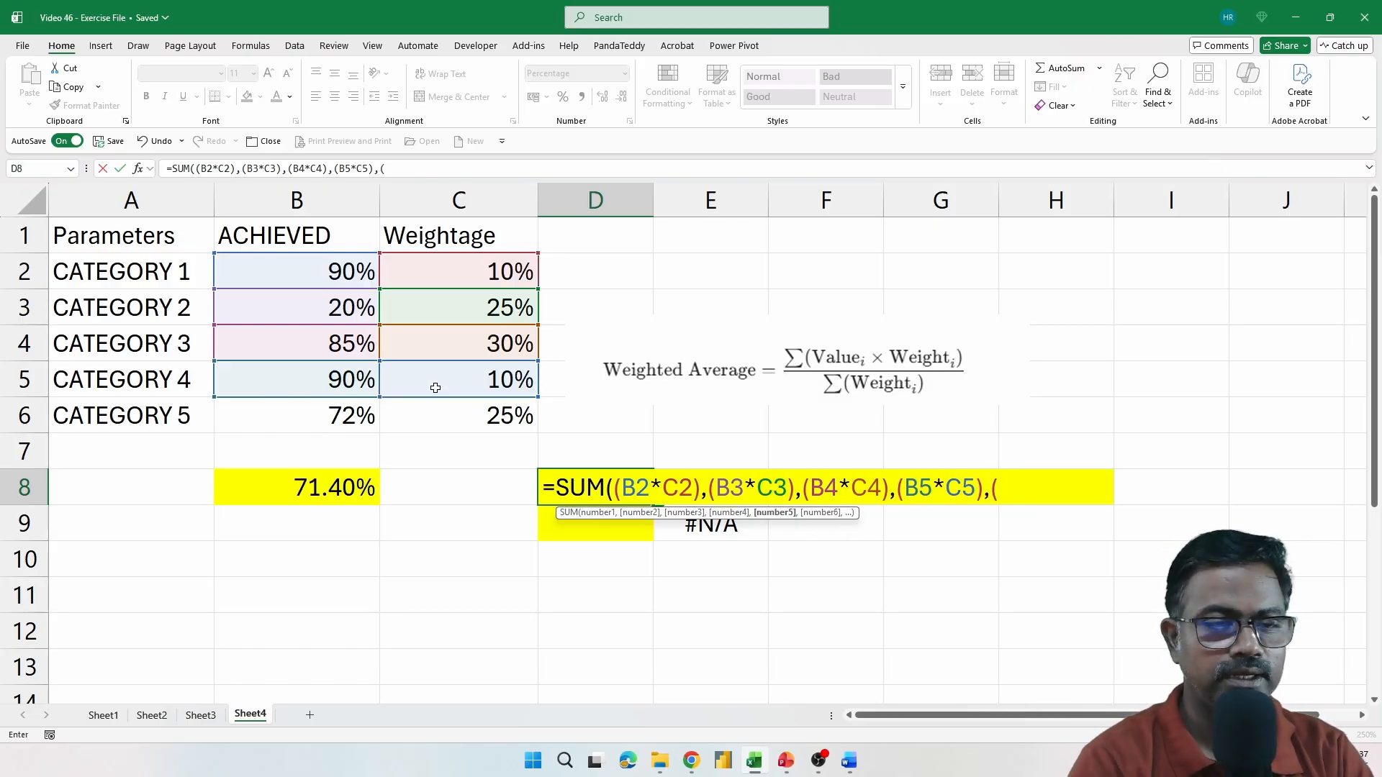
Add the Category 5 product (B6*C6) as the fifth argument of the SUM formula in D8
click(331, 419)
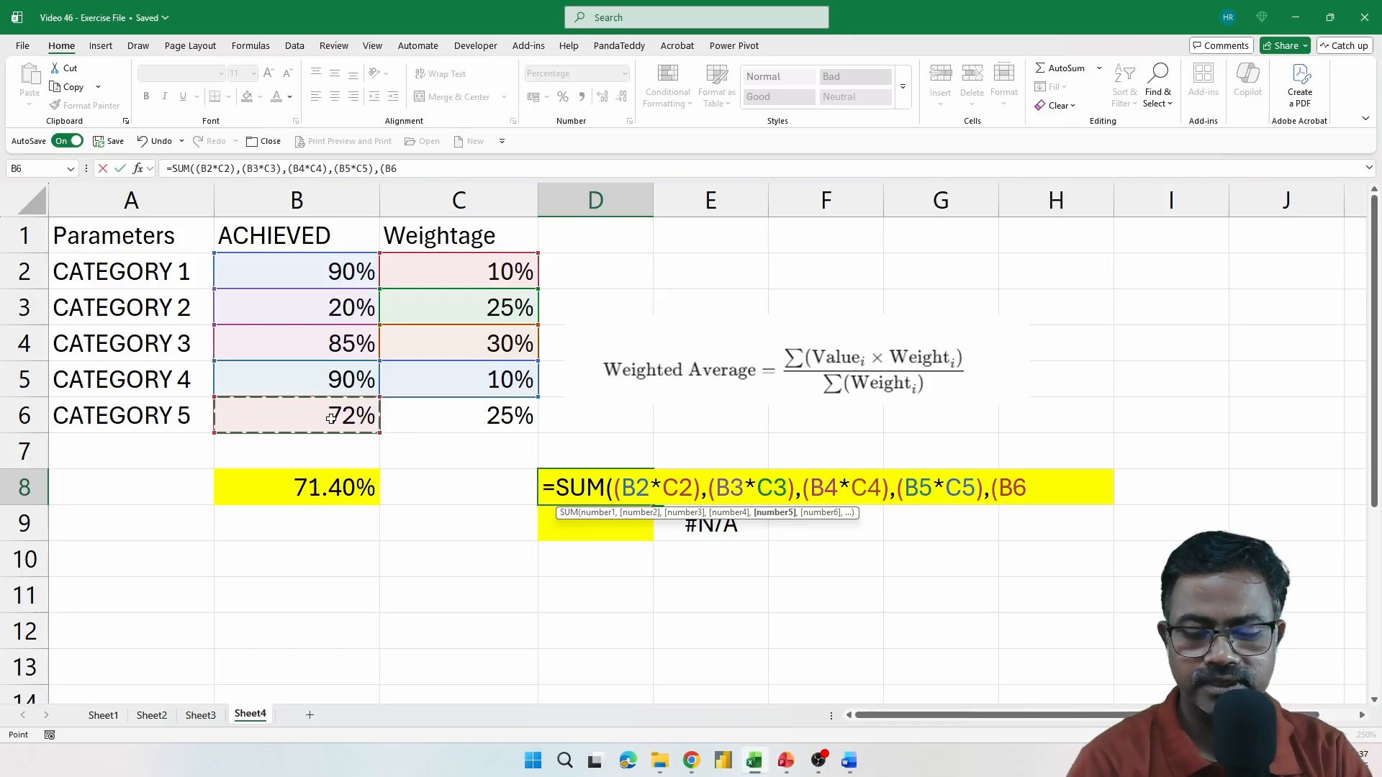
text(*)
click(445, 425)
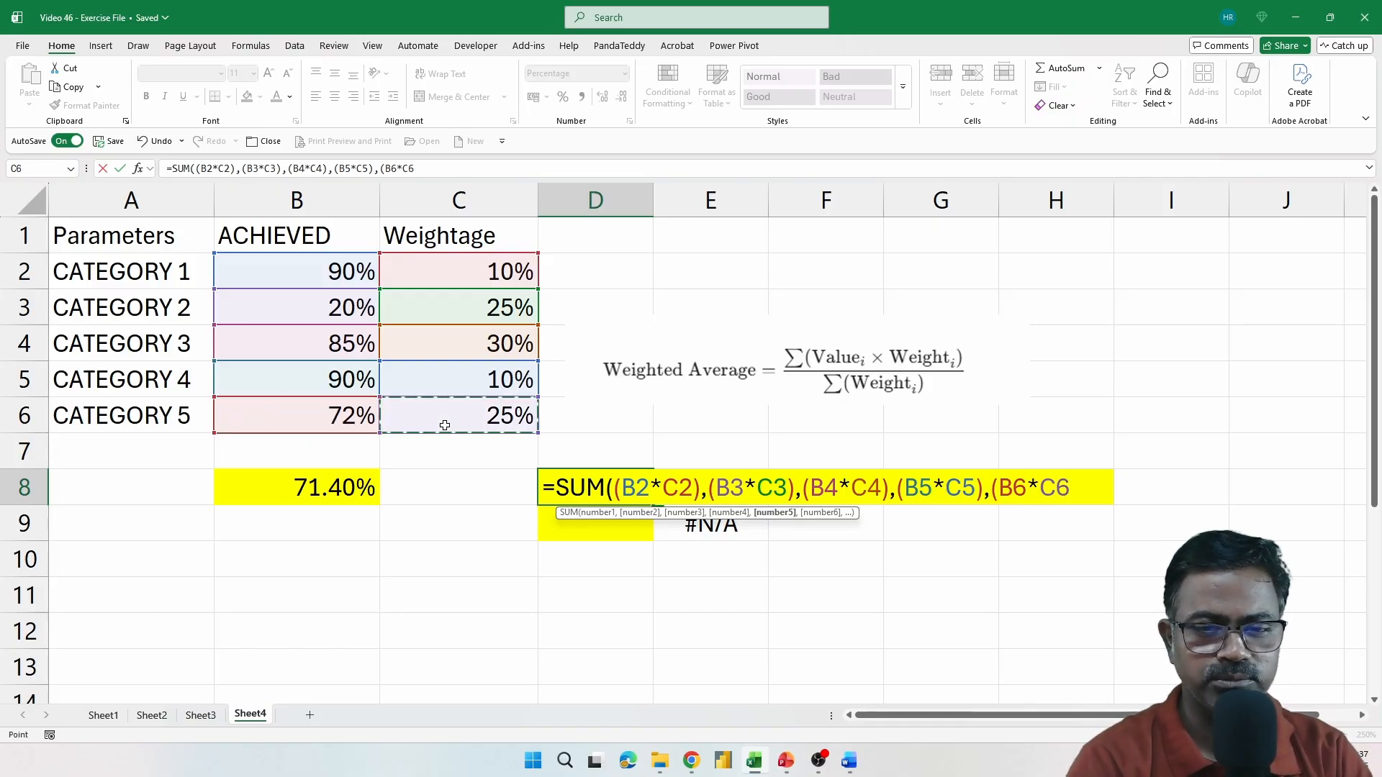
text())
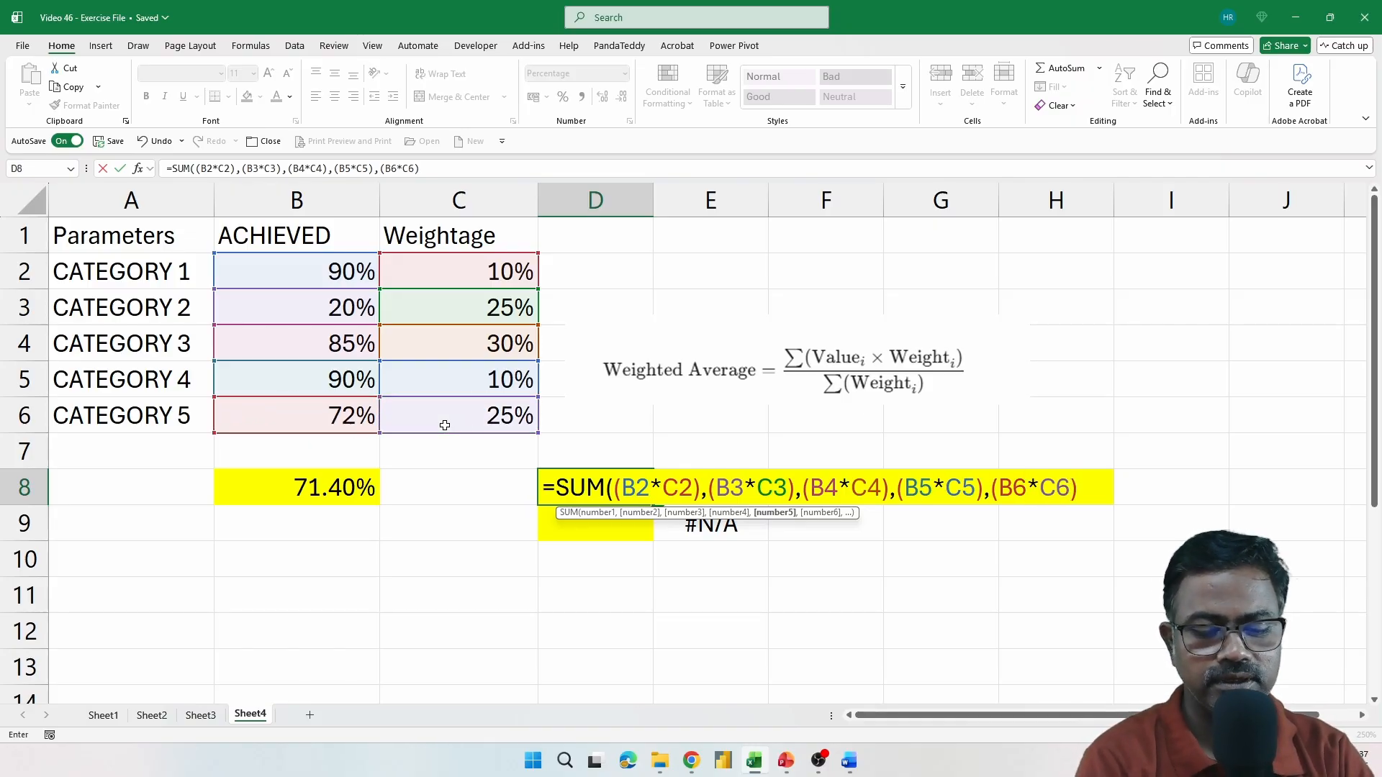
text())
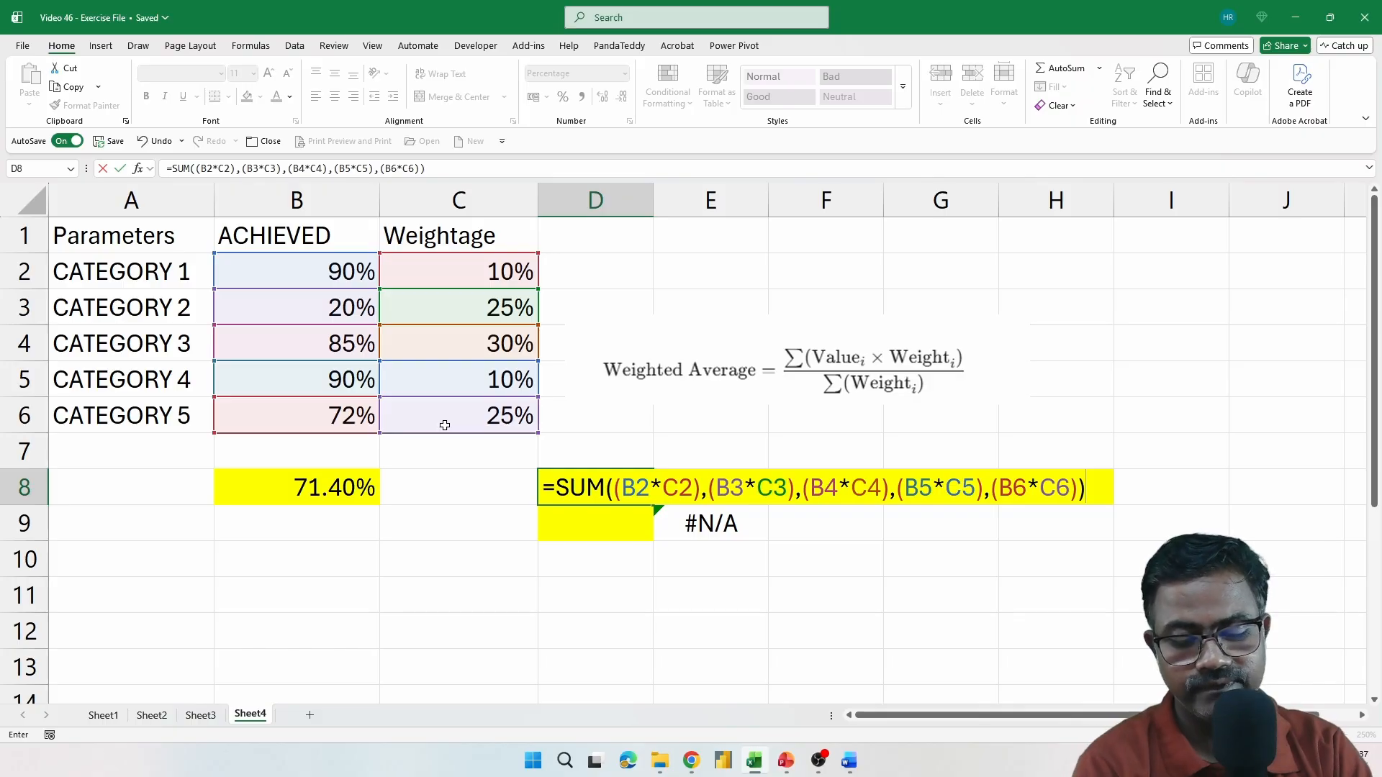
text(/SUM()
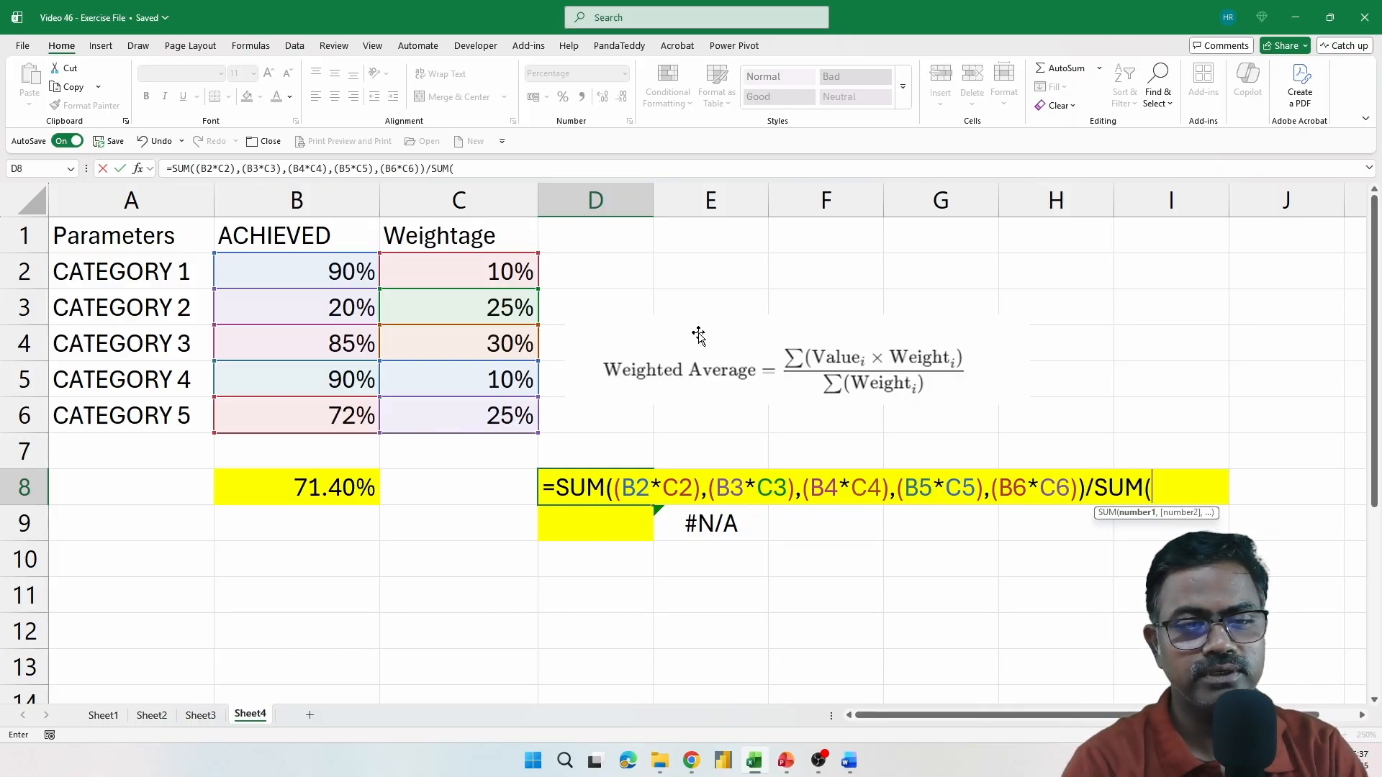
Complete the weighted average formula in D8 by dividing the SUM of products by SUM(C2:C6)
drag(497, 272, 495, 416)
text())
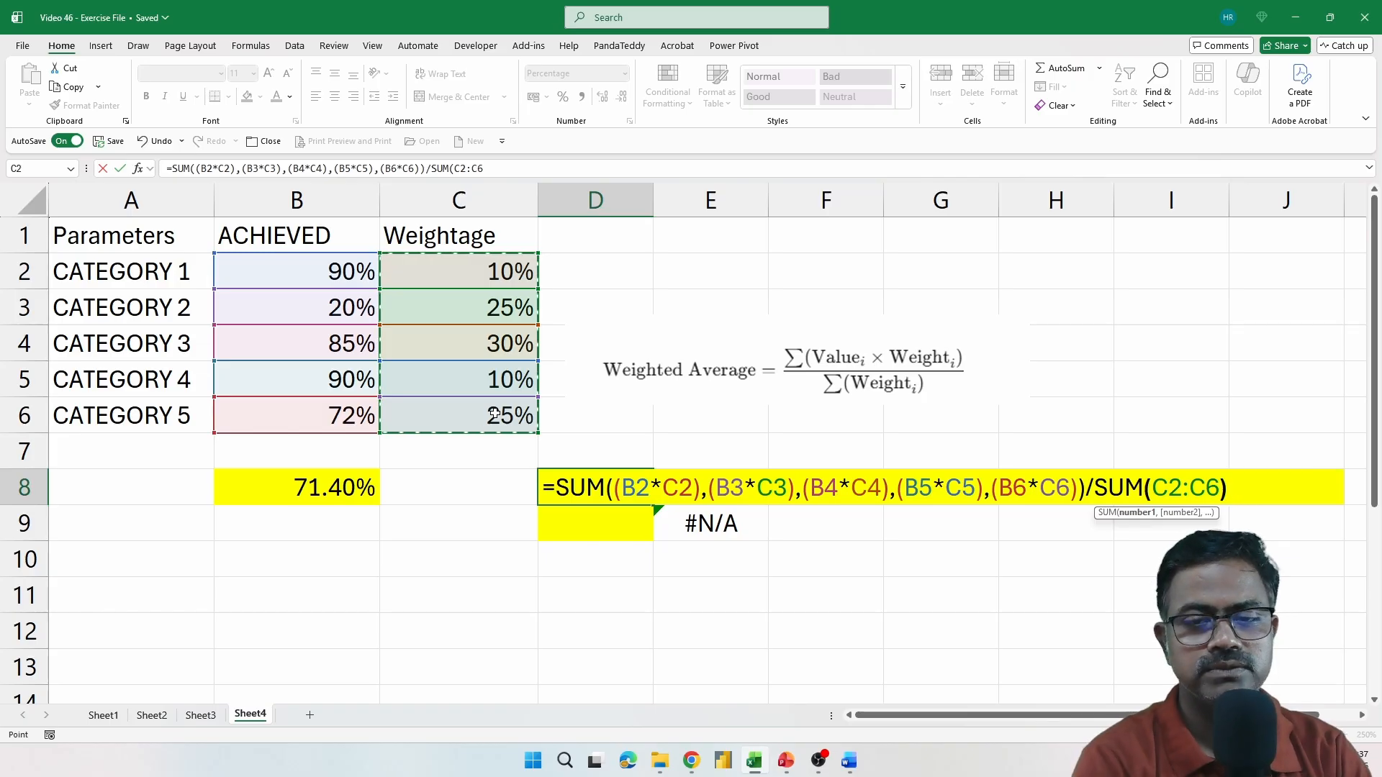
key(Return)
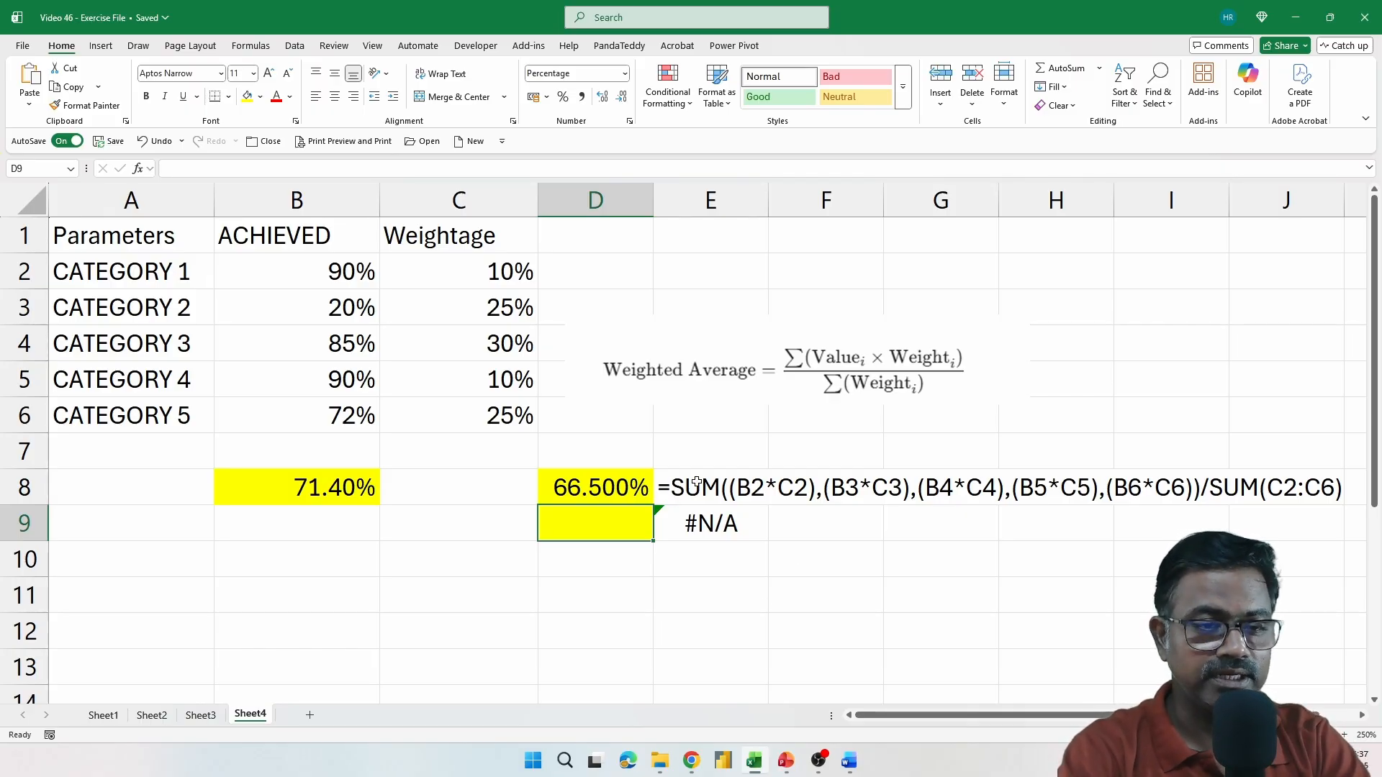
click(723, 495)
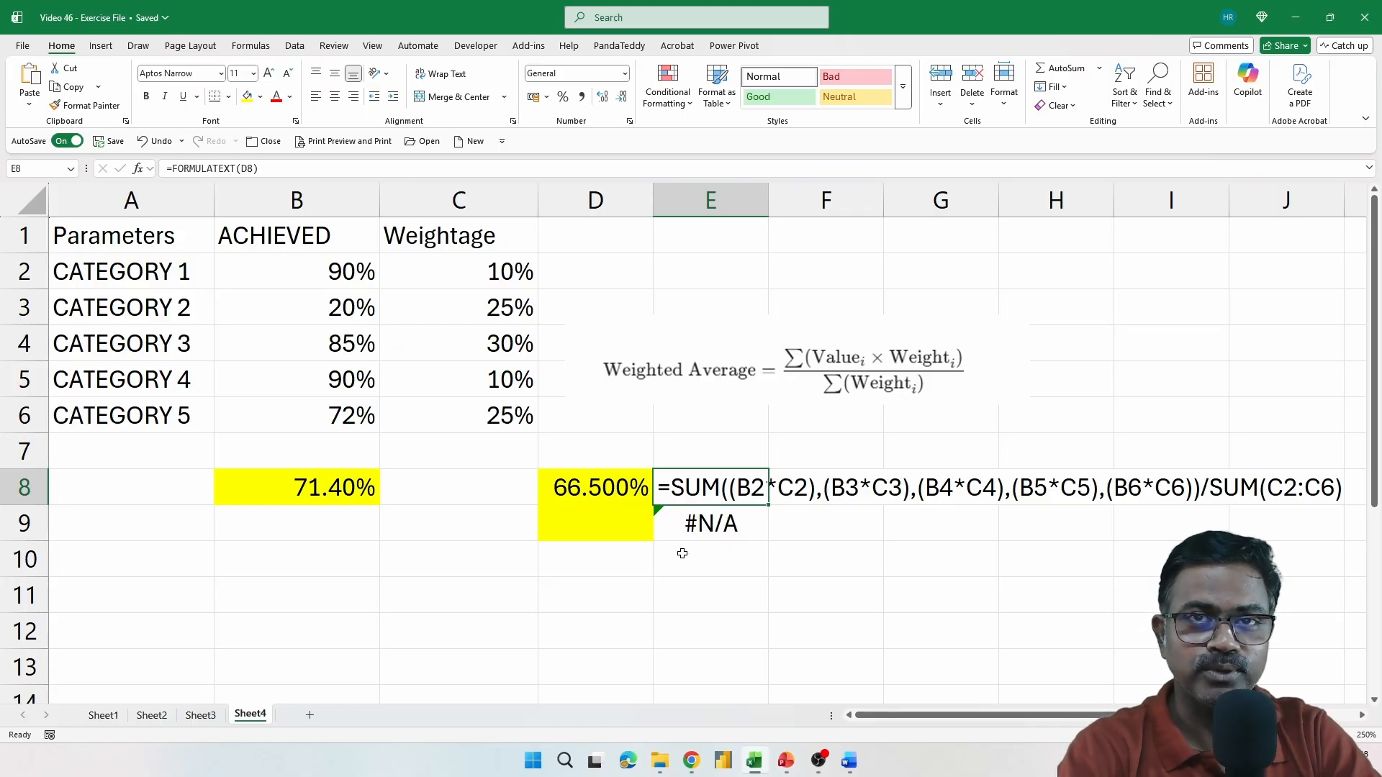
Start a SUMPRODUCT formula in cell D9 with the achieved values B2:B6 and the weightages C2:C6 as its arrays
click(592, 523)
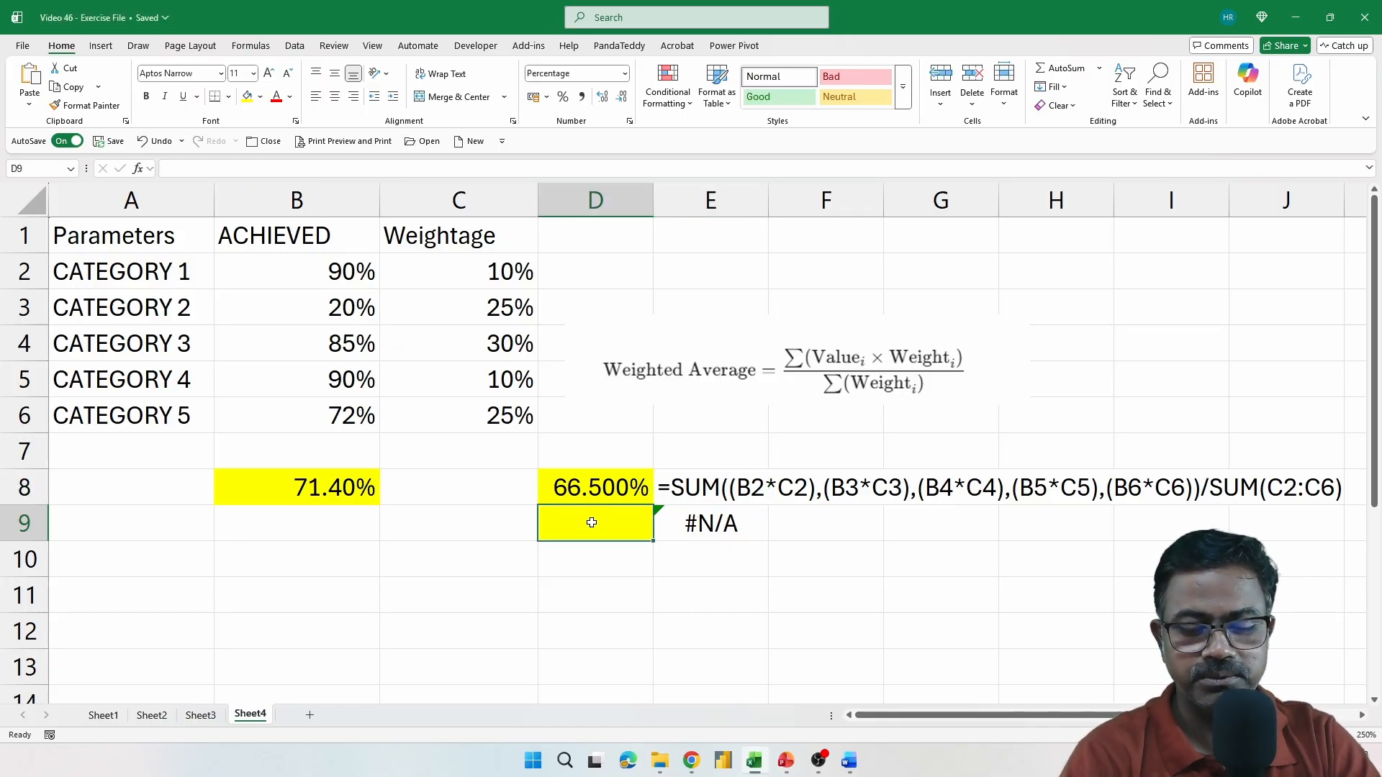
text(=SUMPRO)
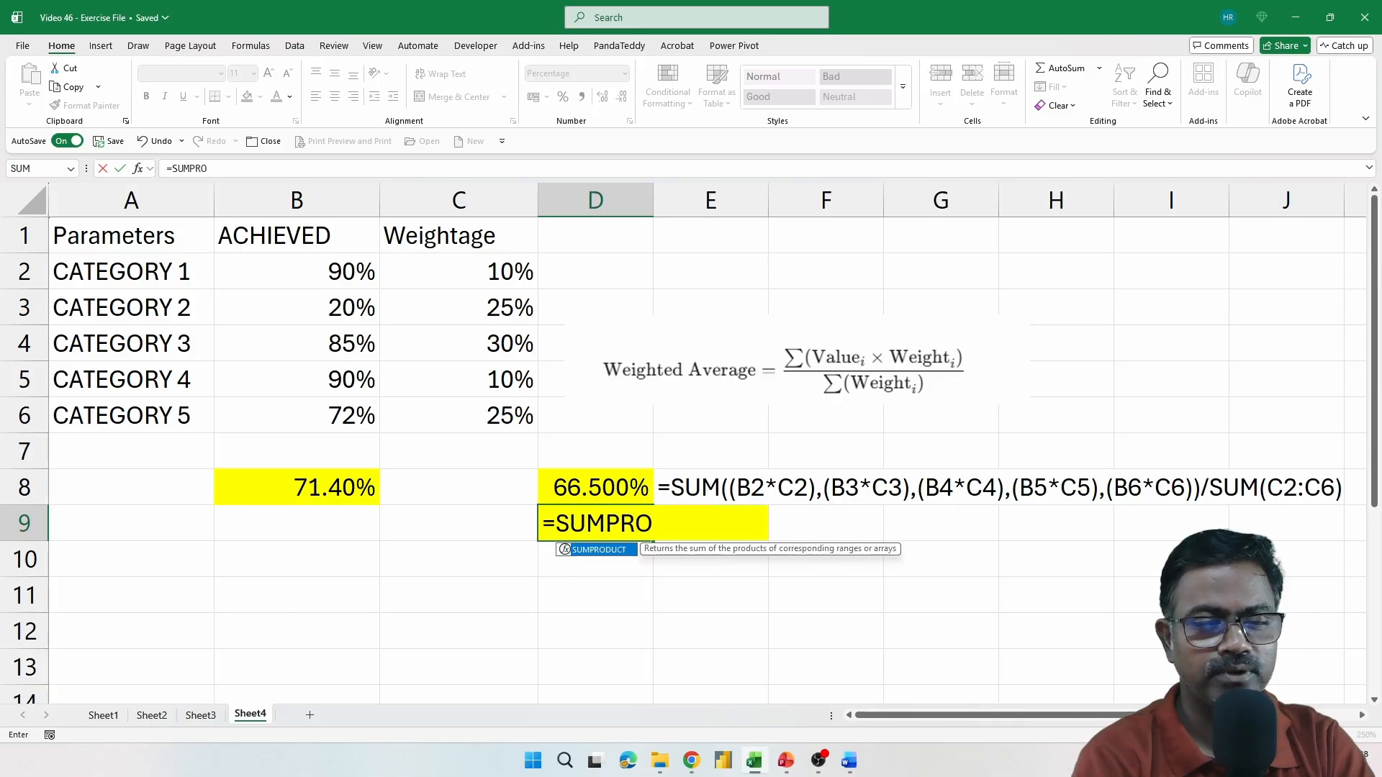
key(Tab)
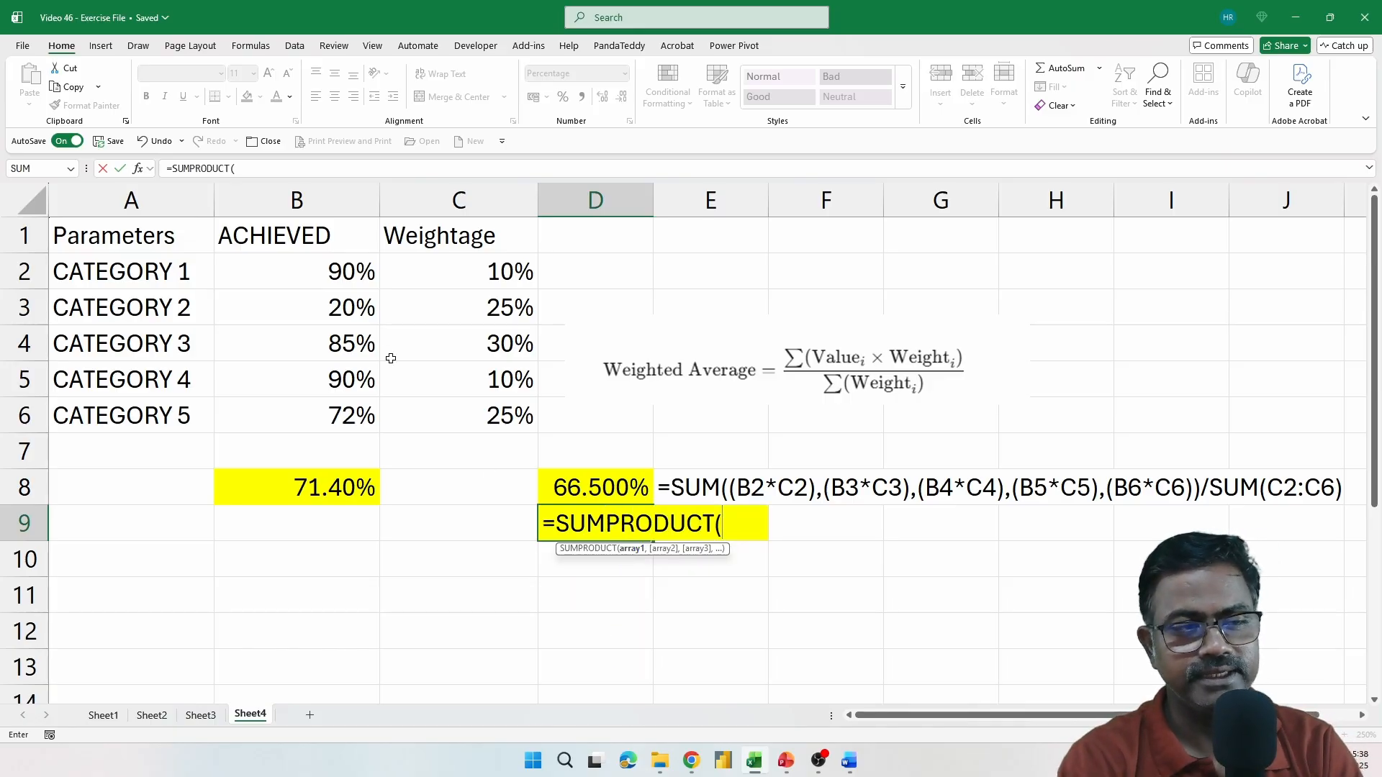
drag(345, 272, 348, 413)
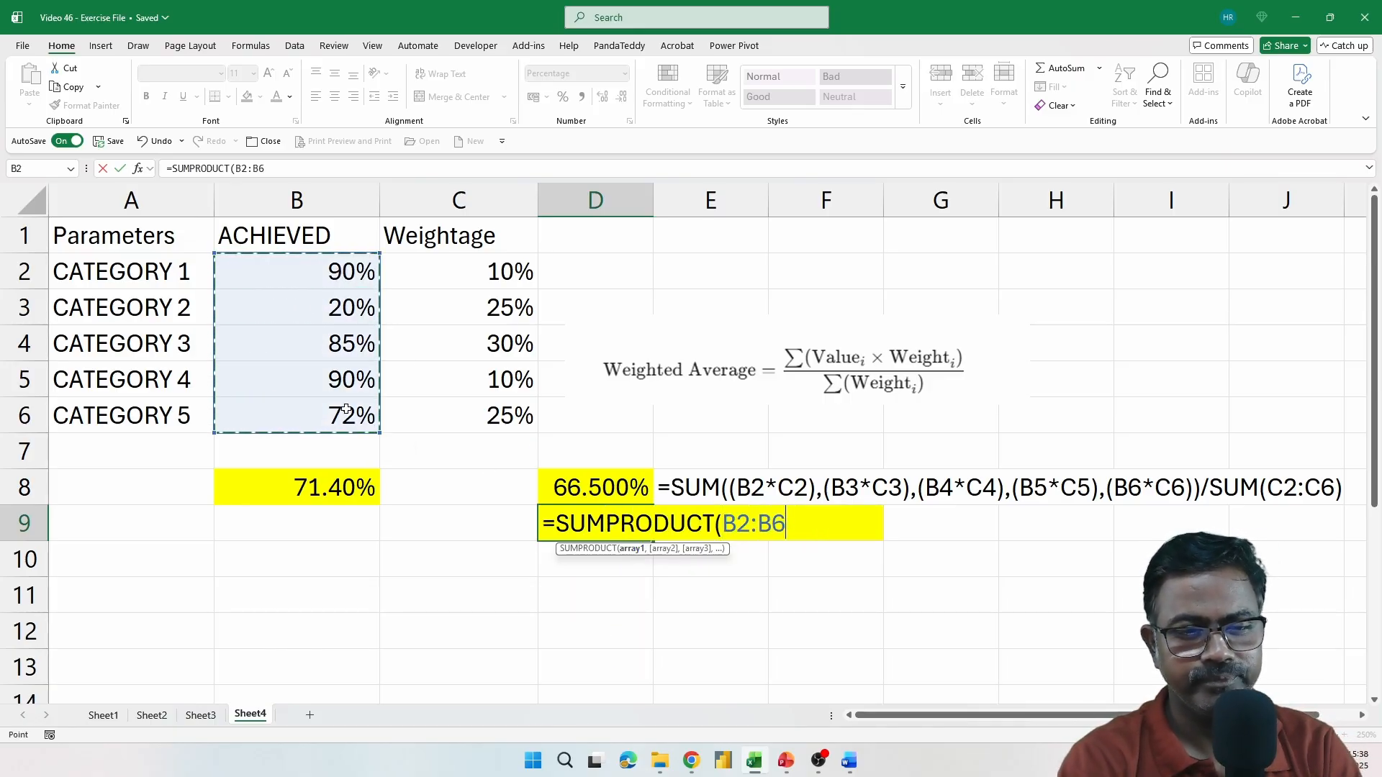
text(,)
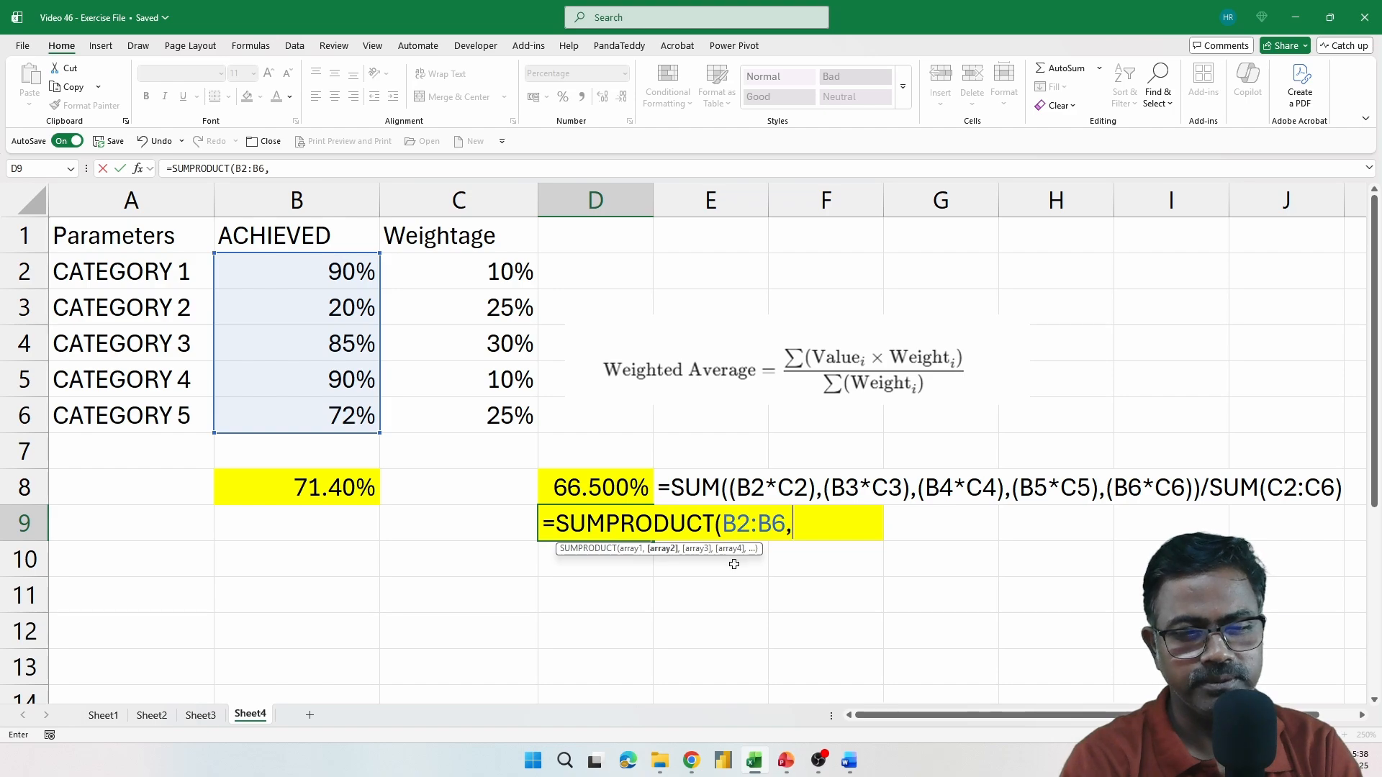
drag(492, 285, 499, 414)
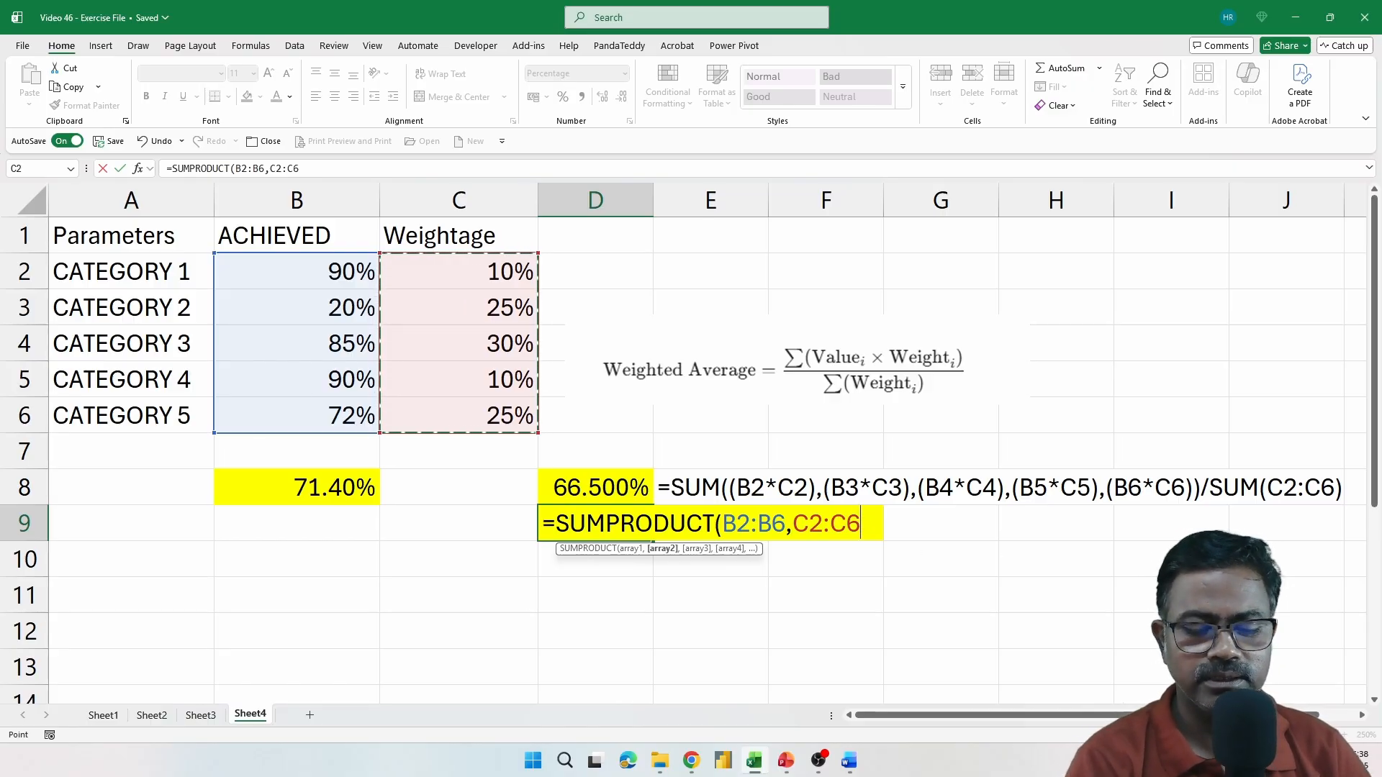
text()/)
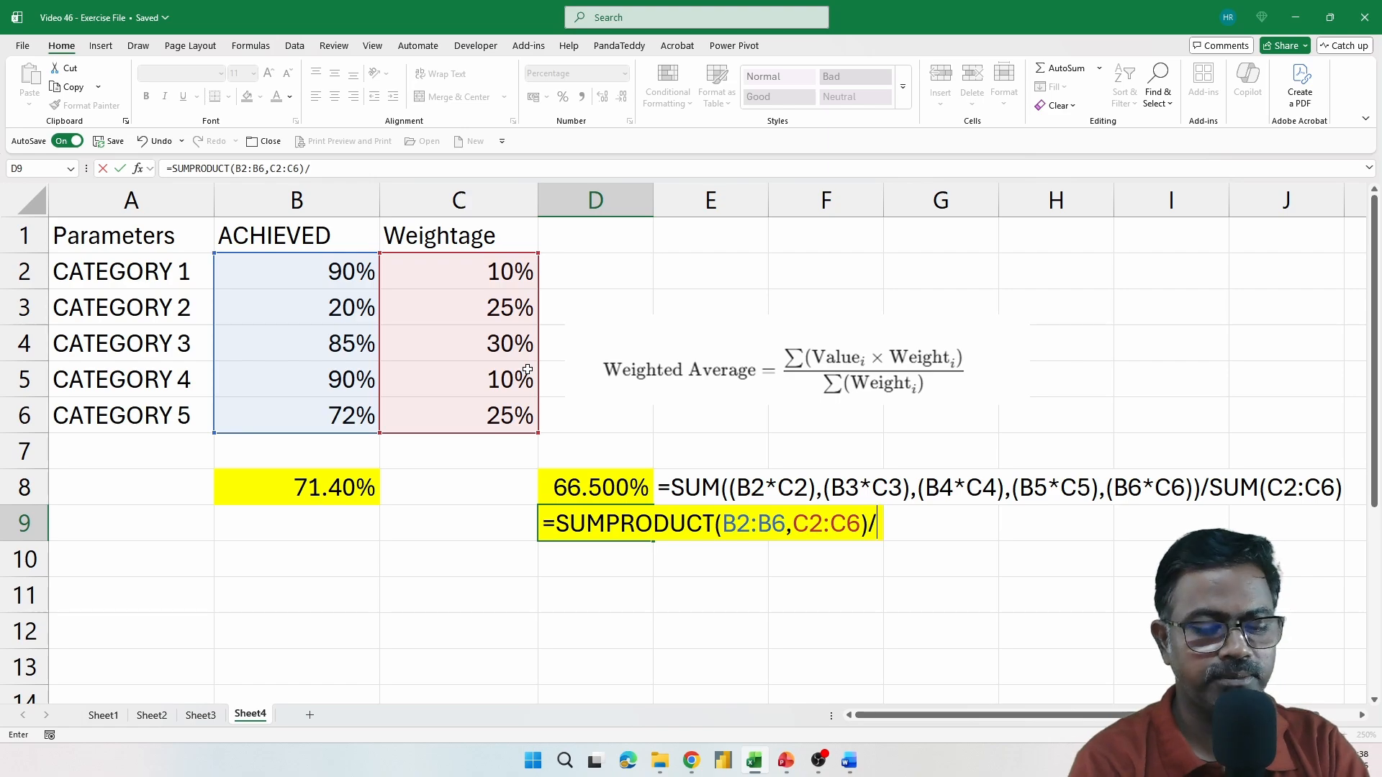
Complete the D9 formula by dividing the SUMPRODUCT by the total weightage, SUM(C2:C6)
text(SUM()
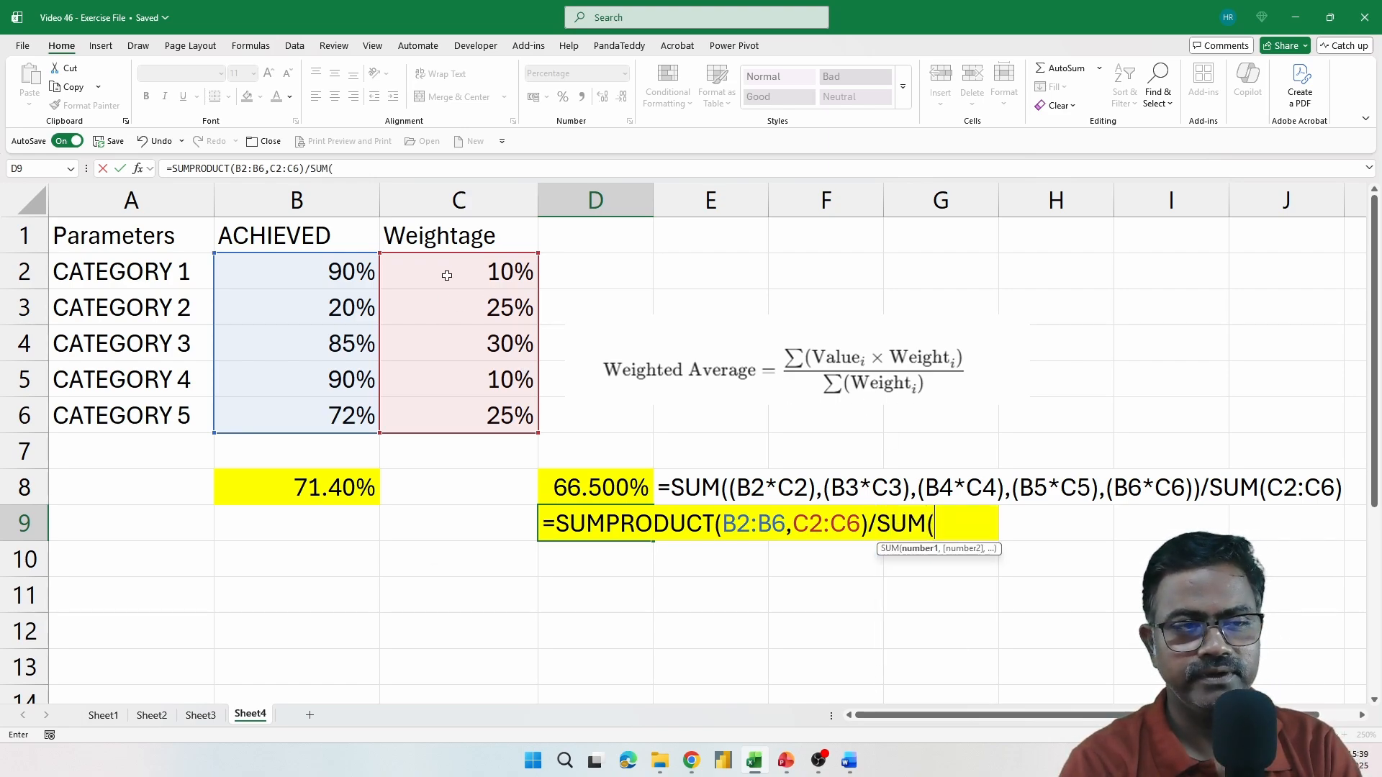
drag(447, 275, 454, 403)
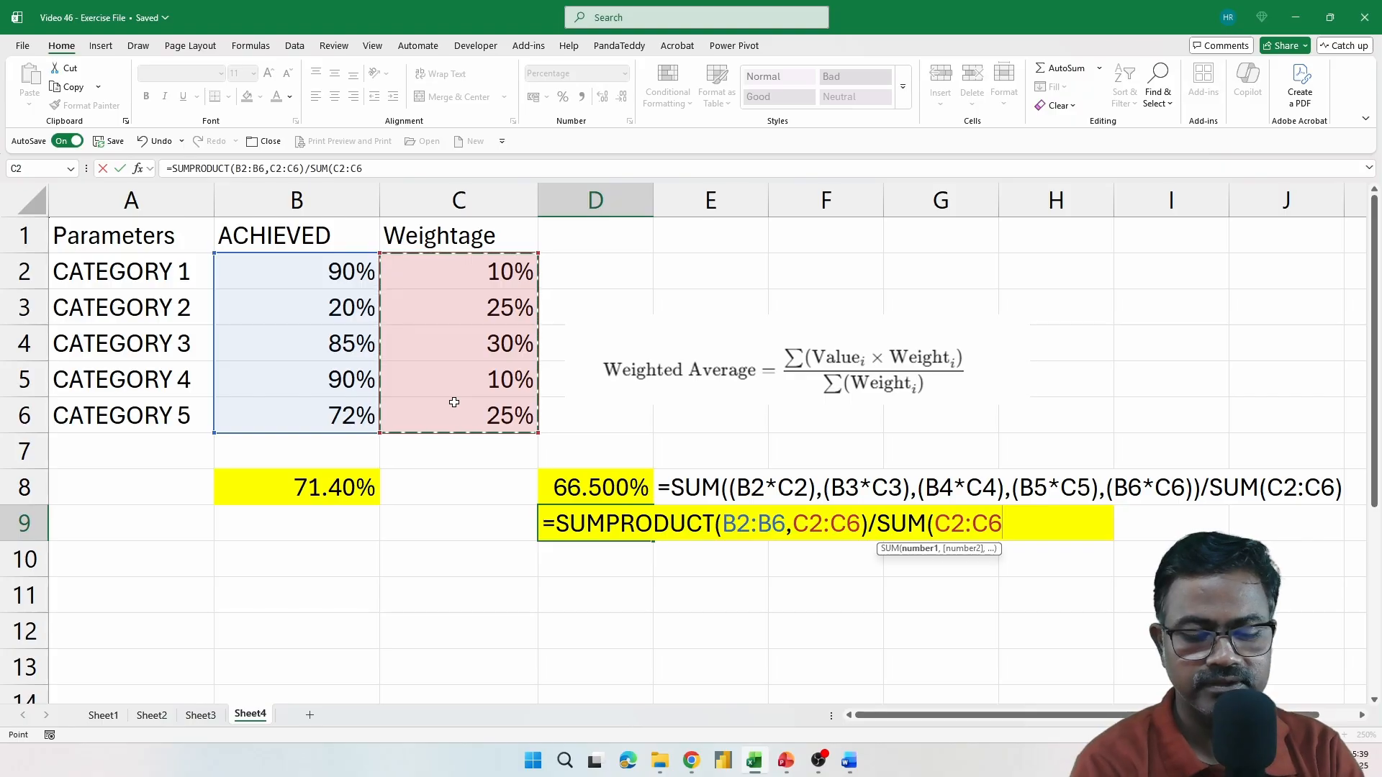
text())
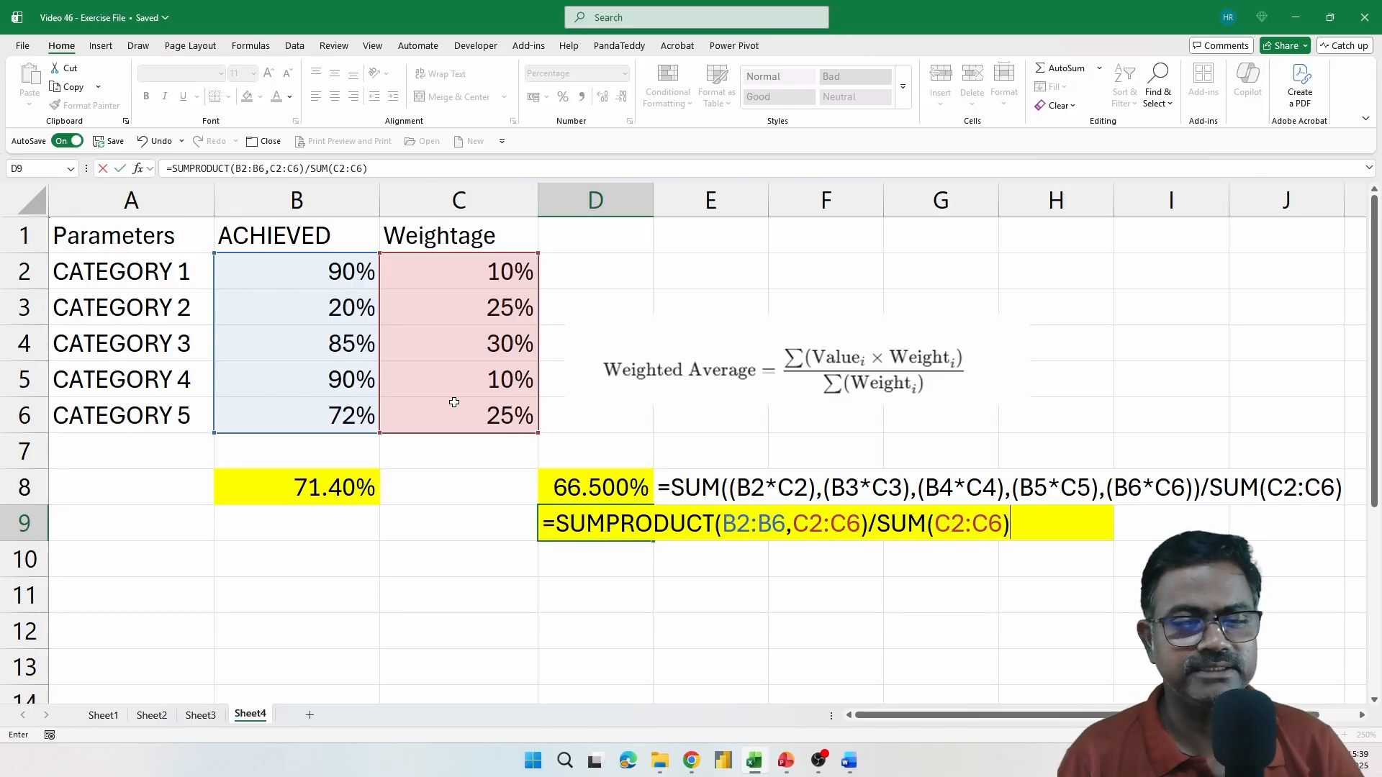
key(Return)
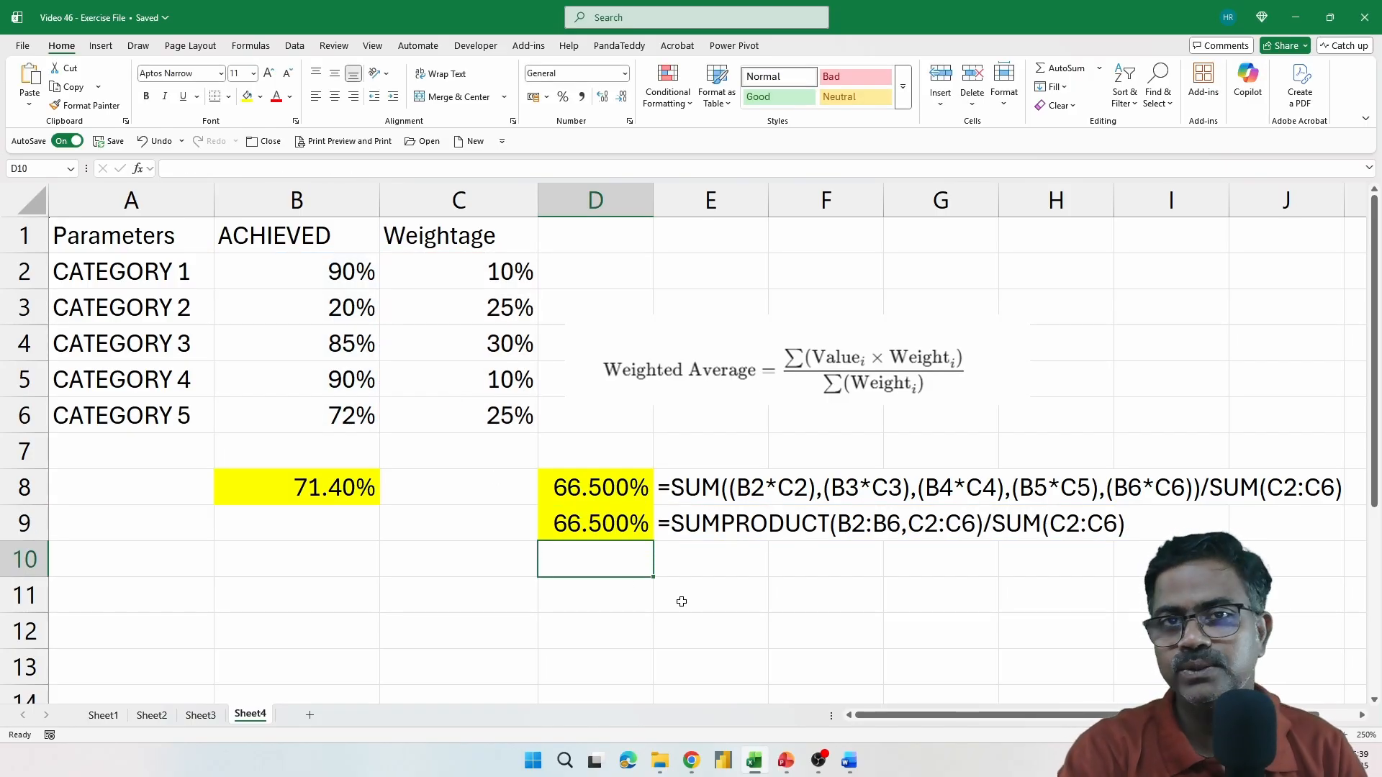
Apply the Good cell style to range E9:J9, which holds the SUMPRODUCT formula text
click(610, 526)
click(703, 490)
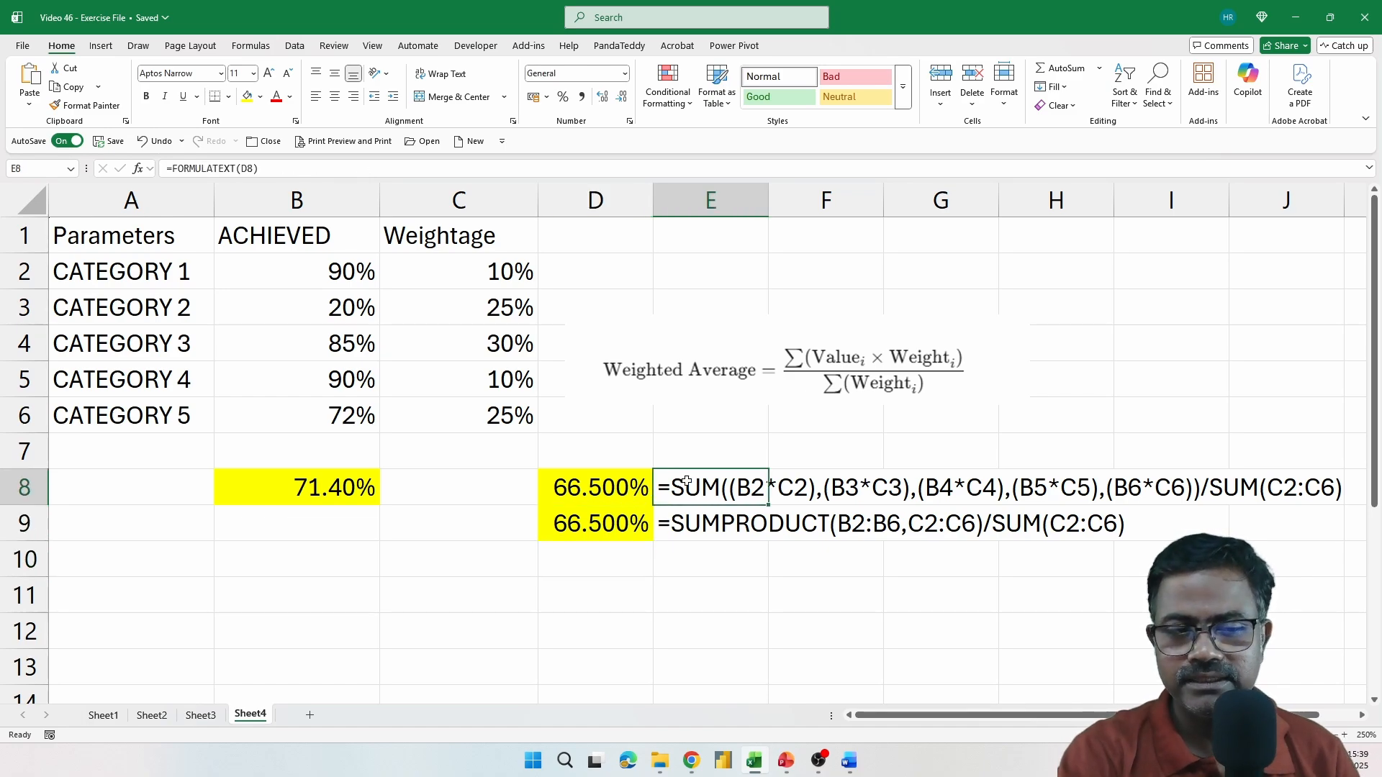
drag(709, 524, 1235, 536)
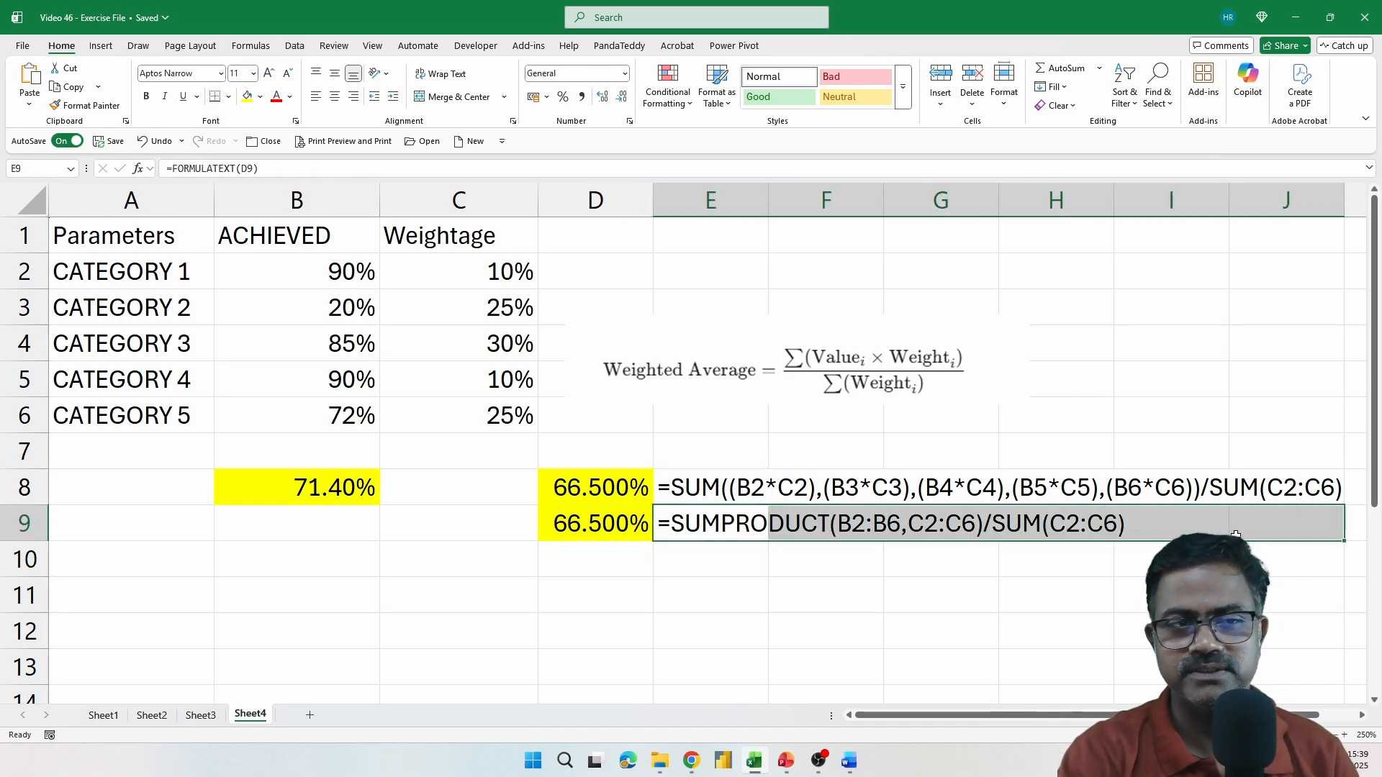
click(780, 96)
click(761, 572)
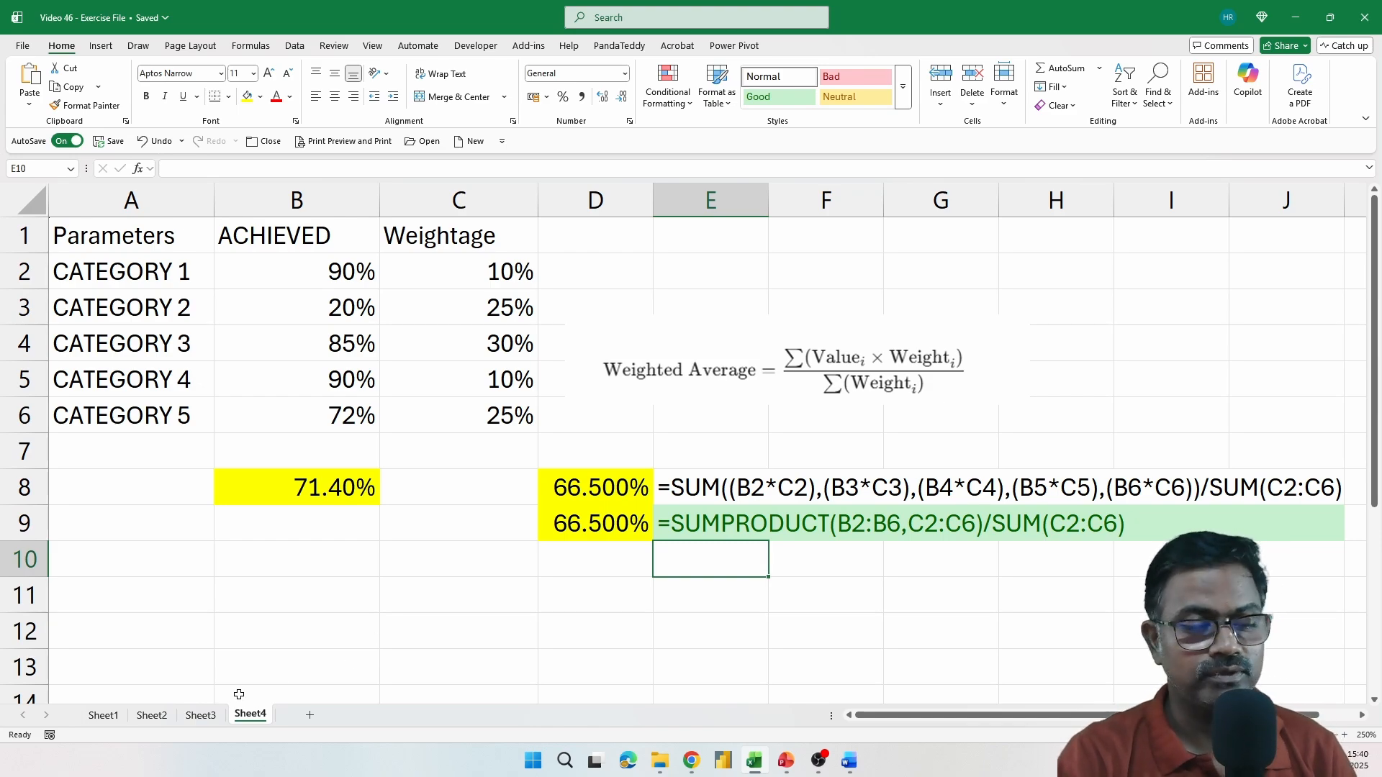
Open Sheet3 and examine the unit prices, purchased quantities and totals in the Weighted Average Inventory Cost table
click(201, 715)
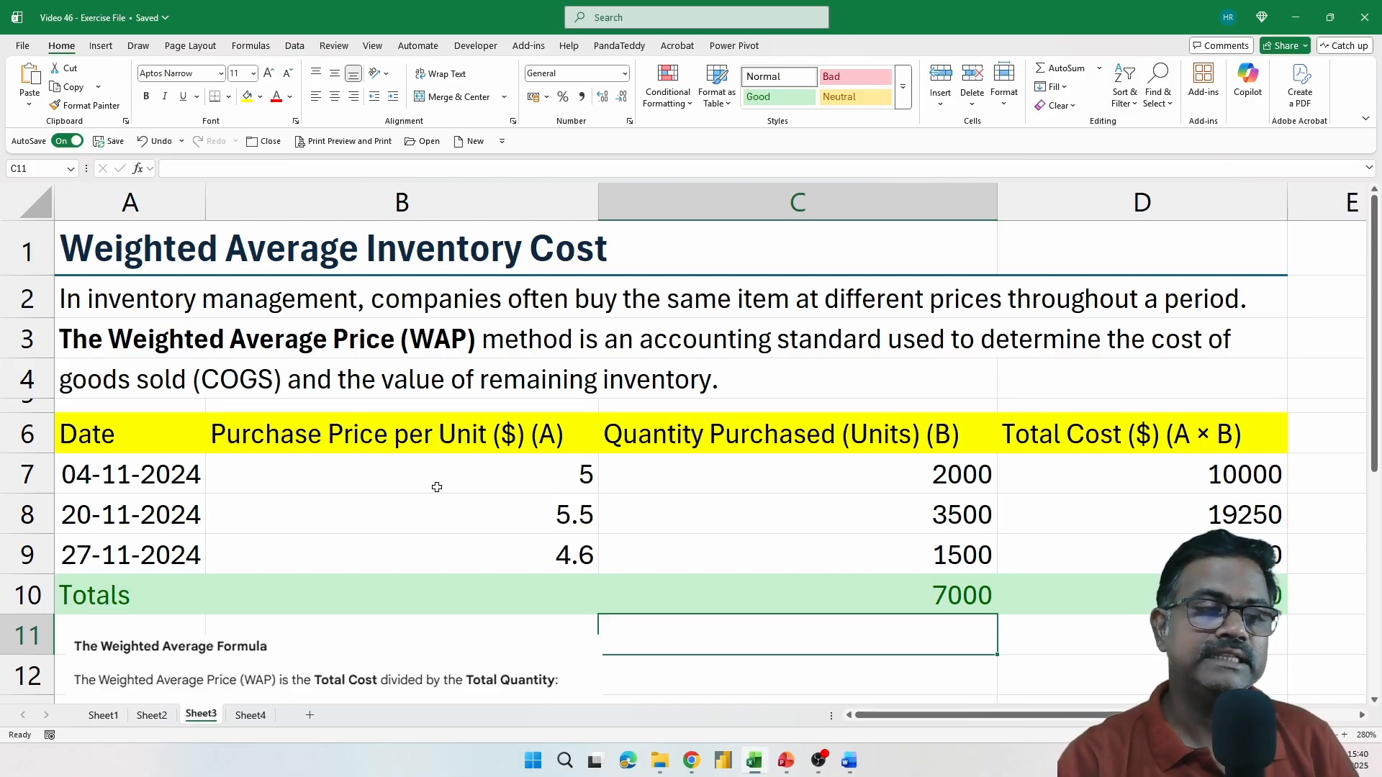
click(468, 474)
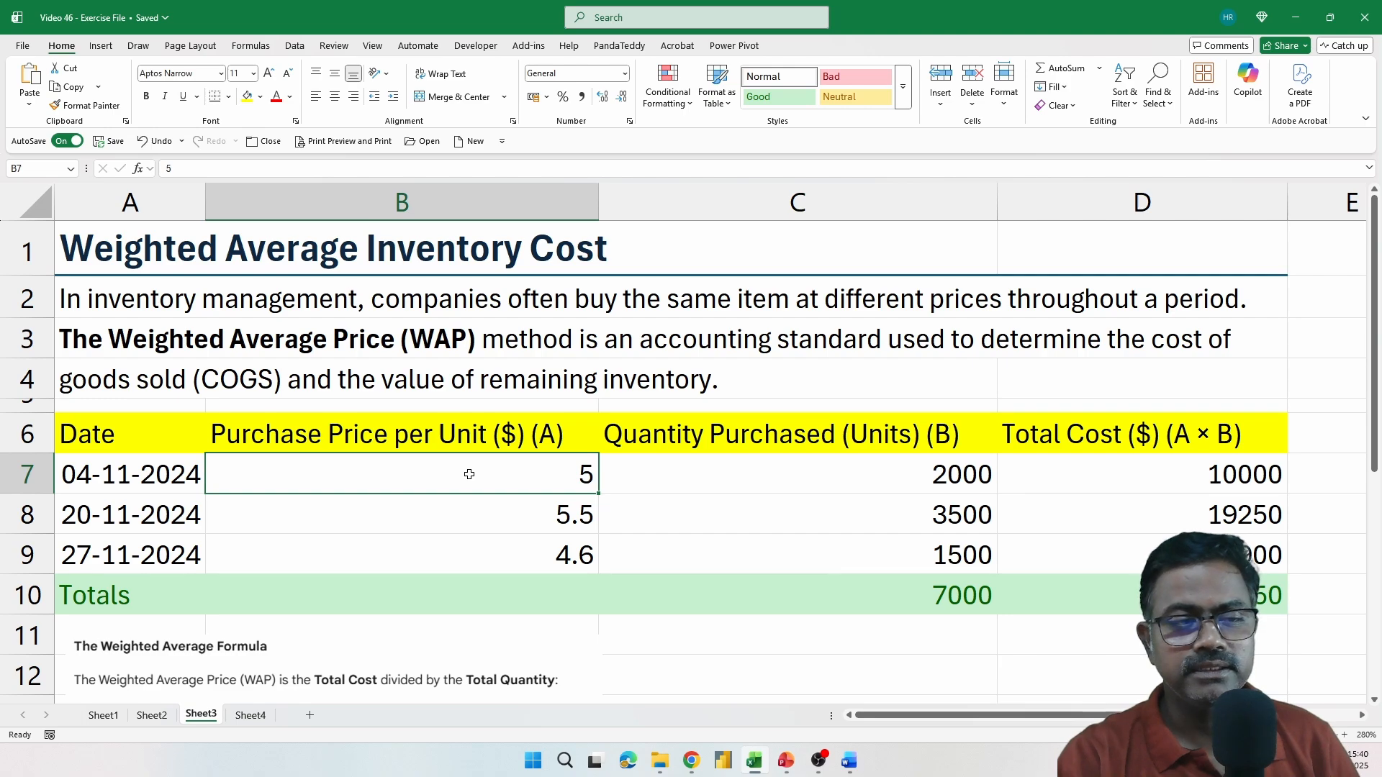
click(938, 488)
click(554, 520)
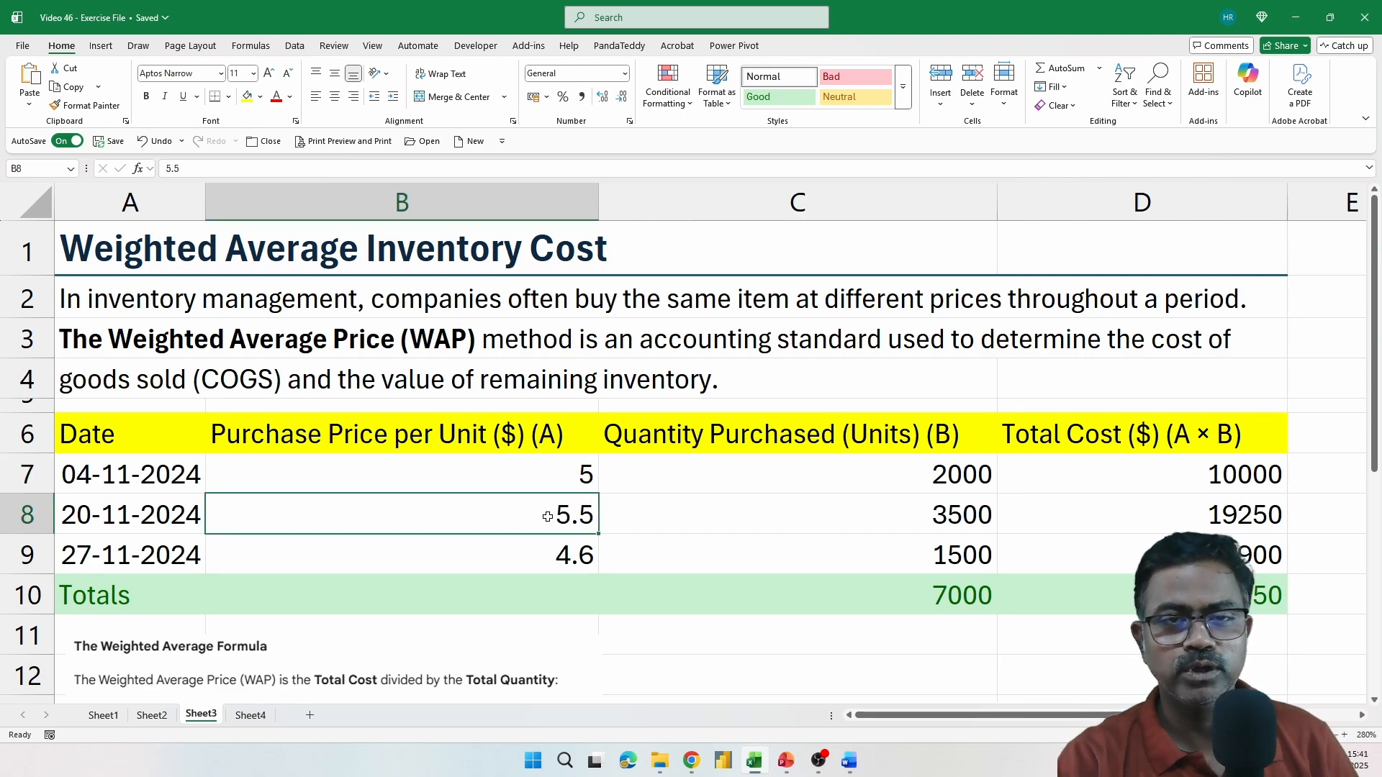
click(950, 513)
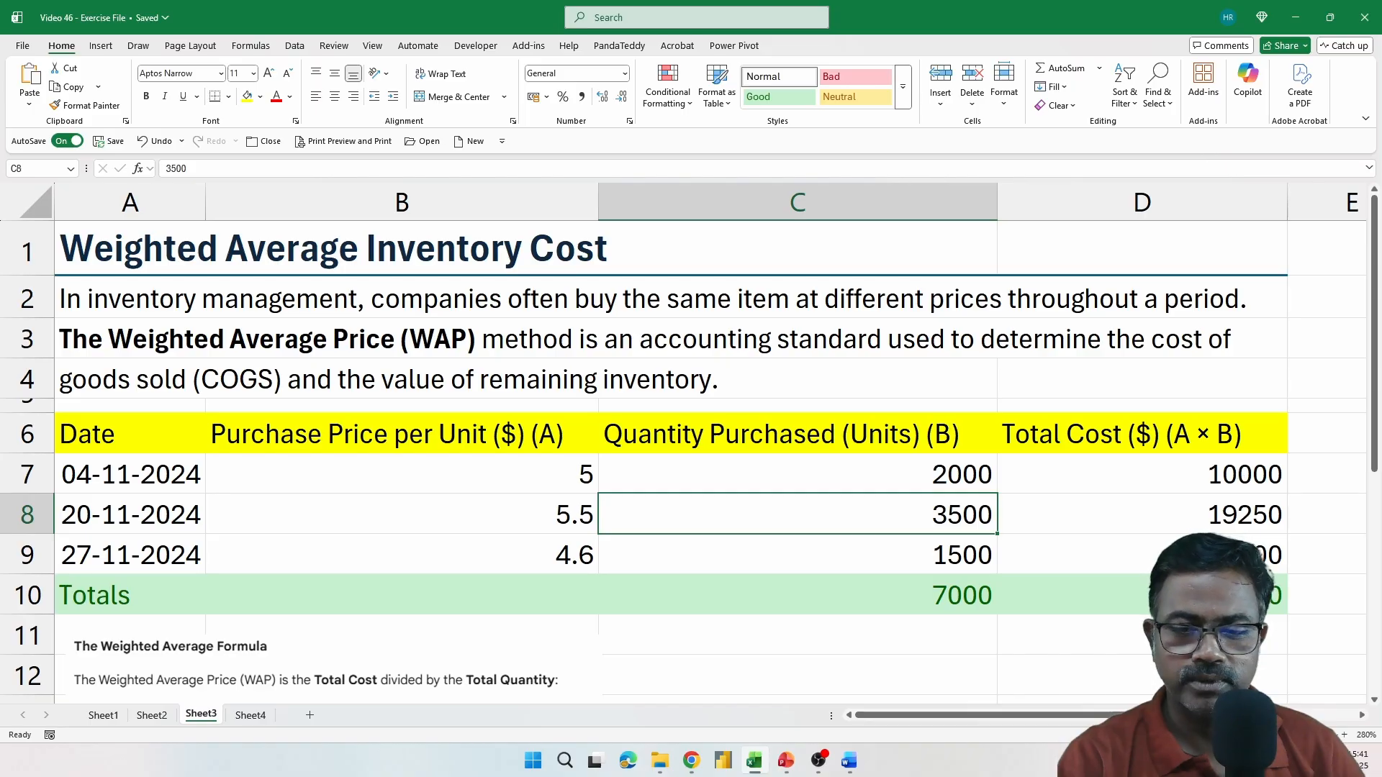
click(1235, 595)
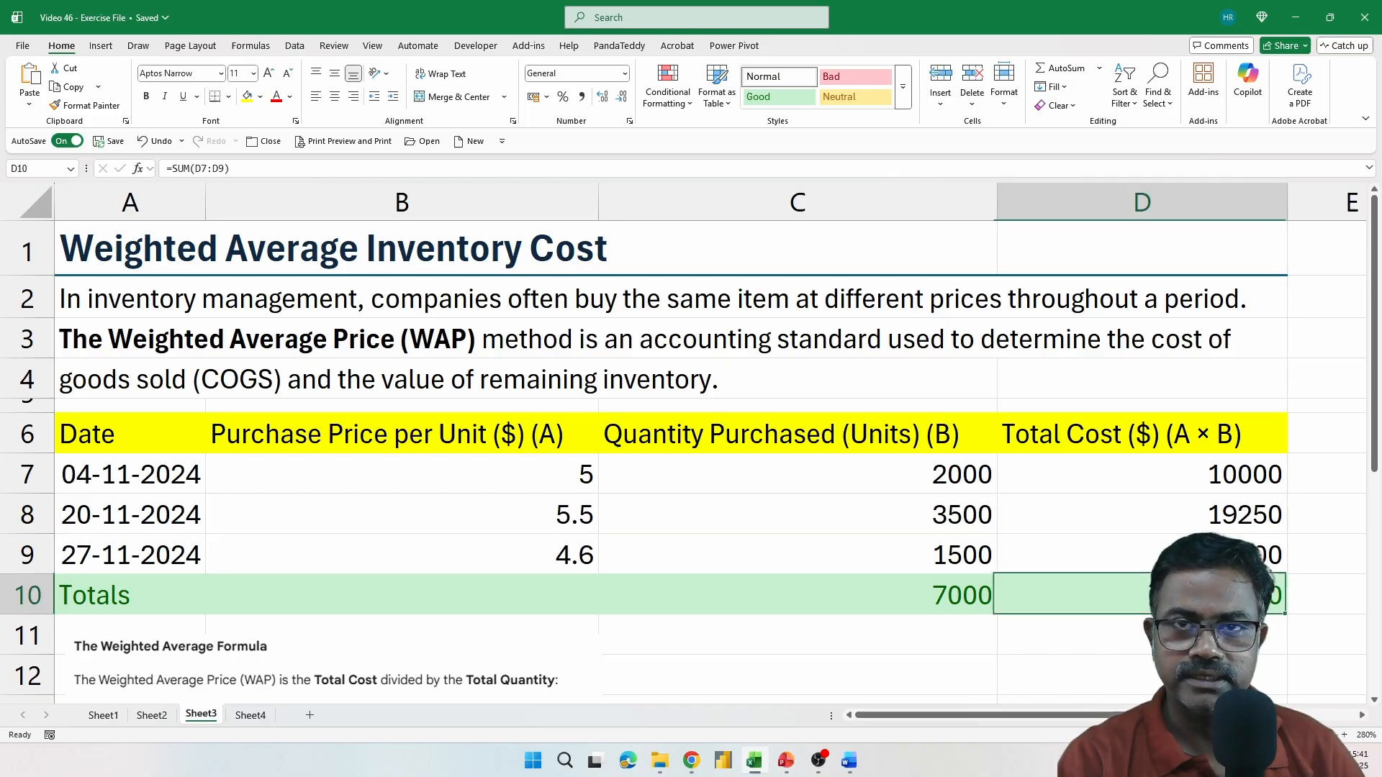
click(939, 606)
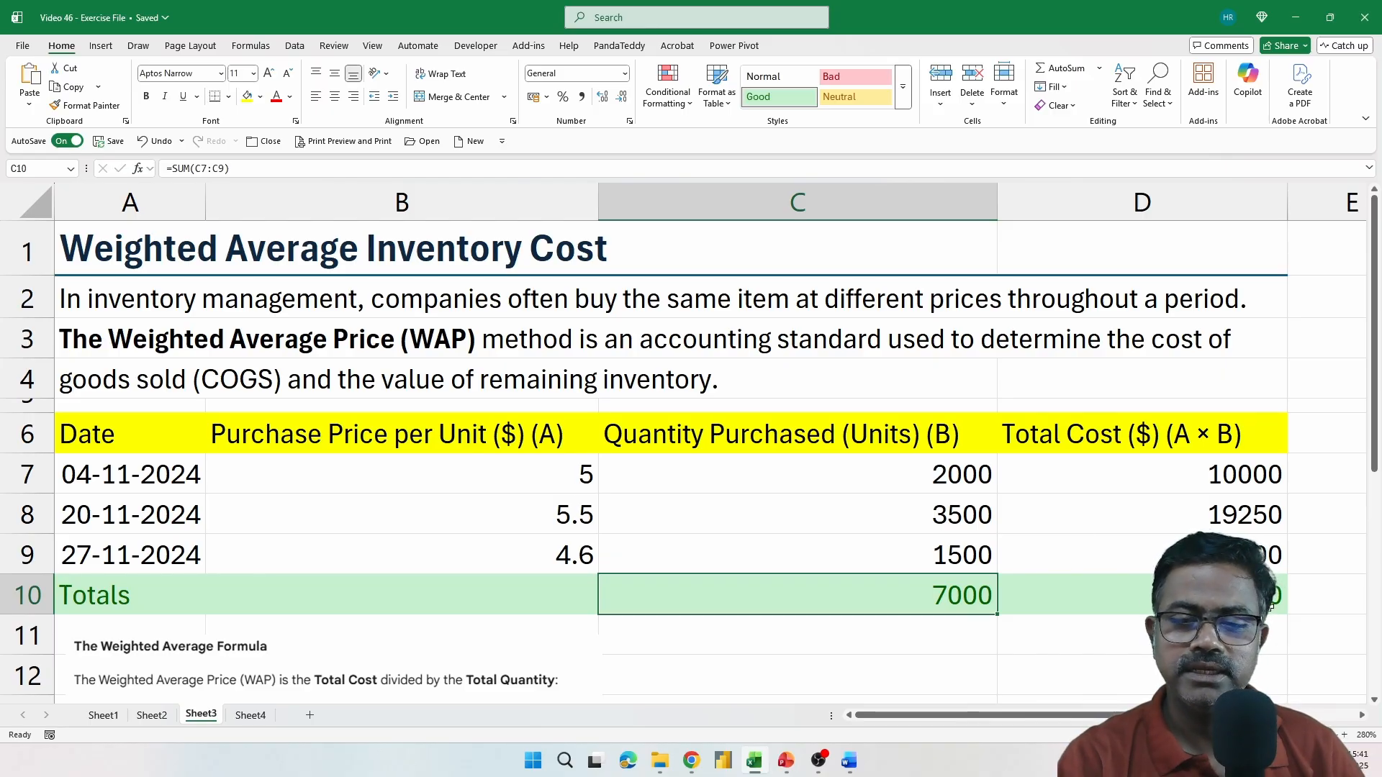
key(Right)
click(956, 599)
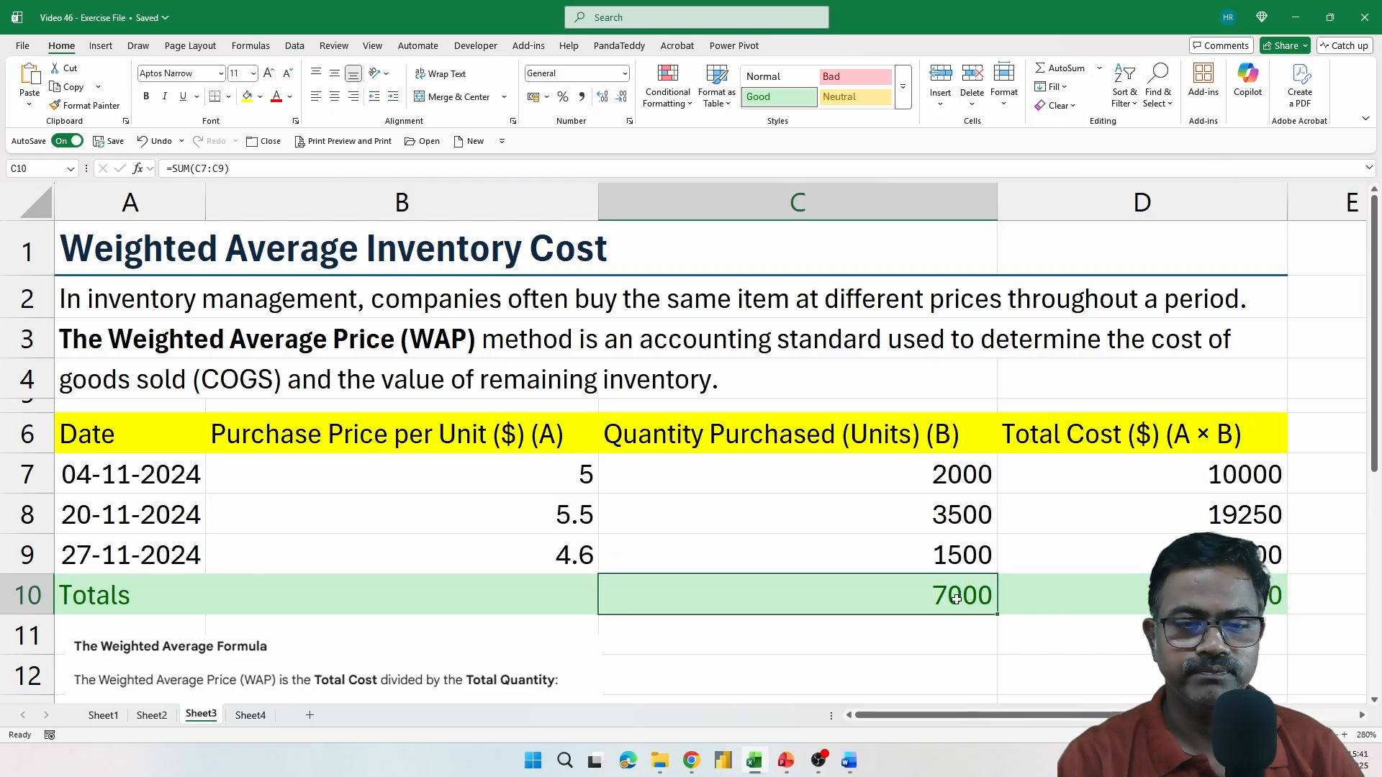
click(19, 596)
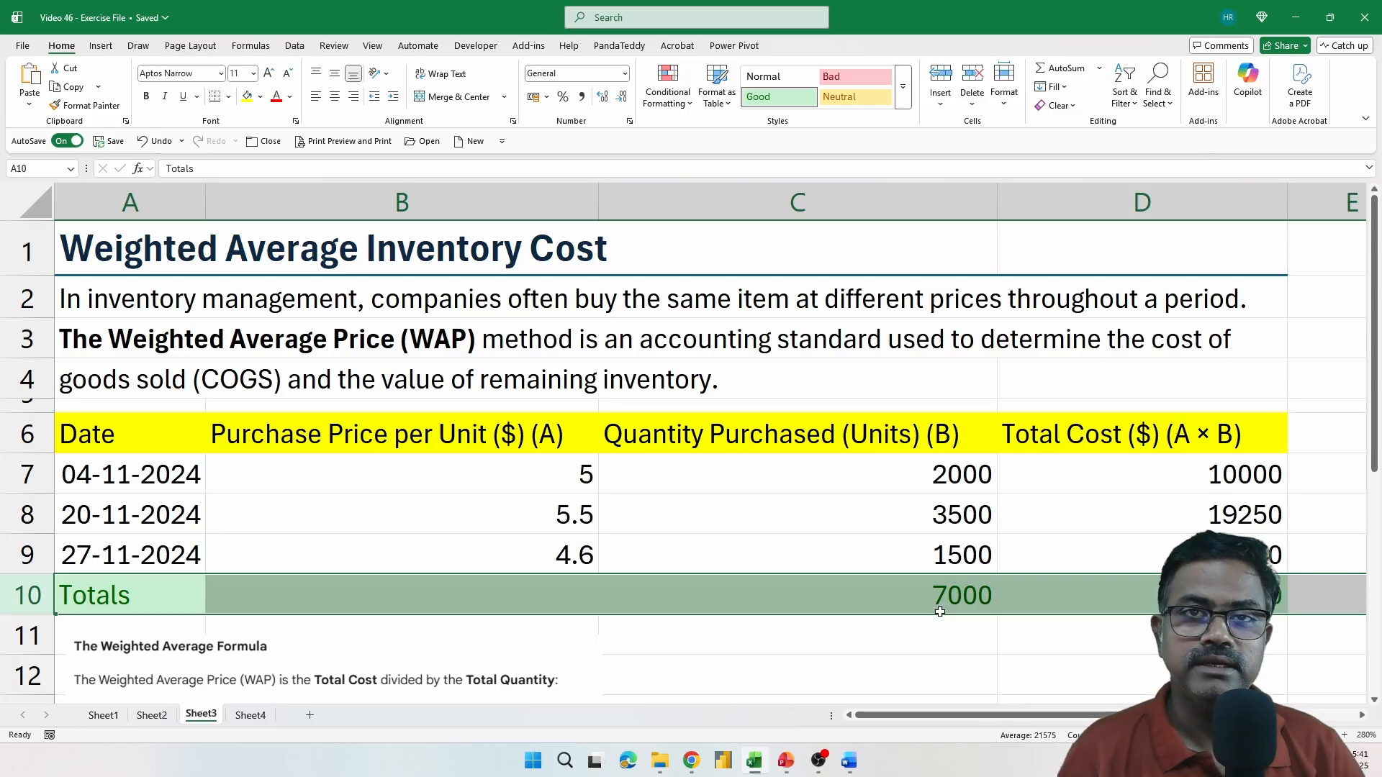
Examine the WAP formula below the table against the prices in B7:B9 and the quantities in C7:C9
click(794, 653)
scroll(794, 654, down, 2)
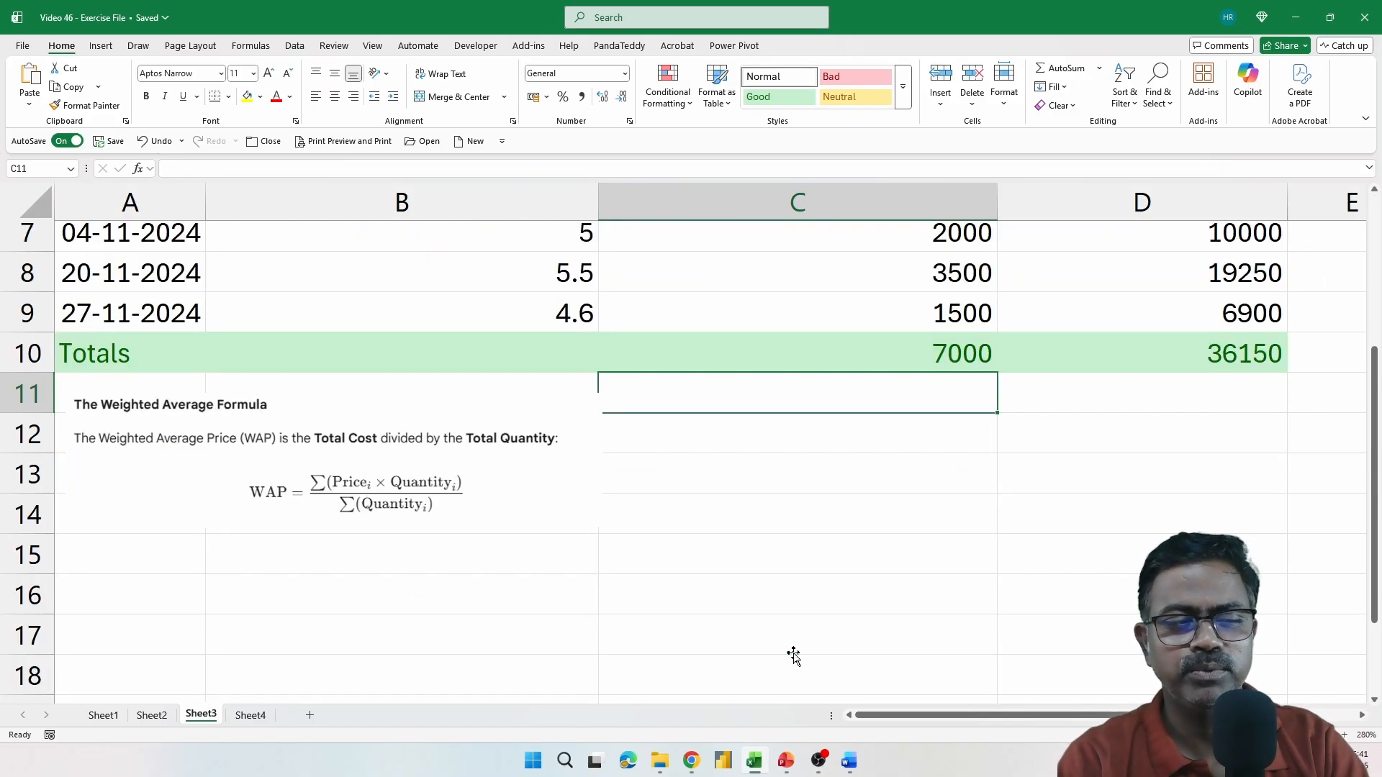
scroll(614, 576, up, 1)
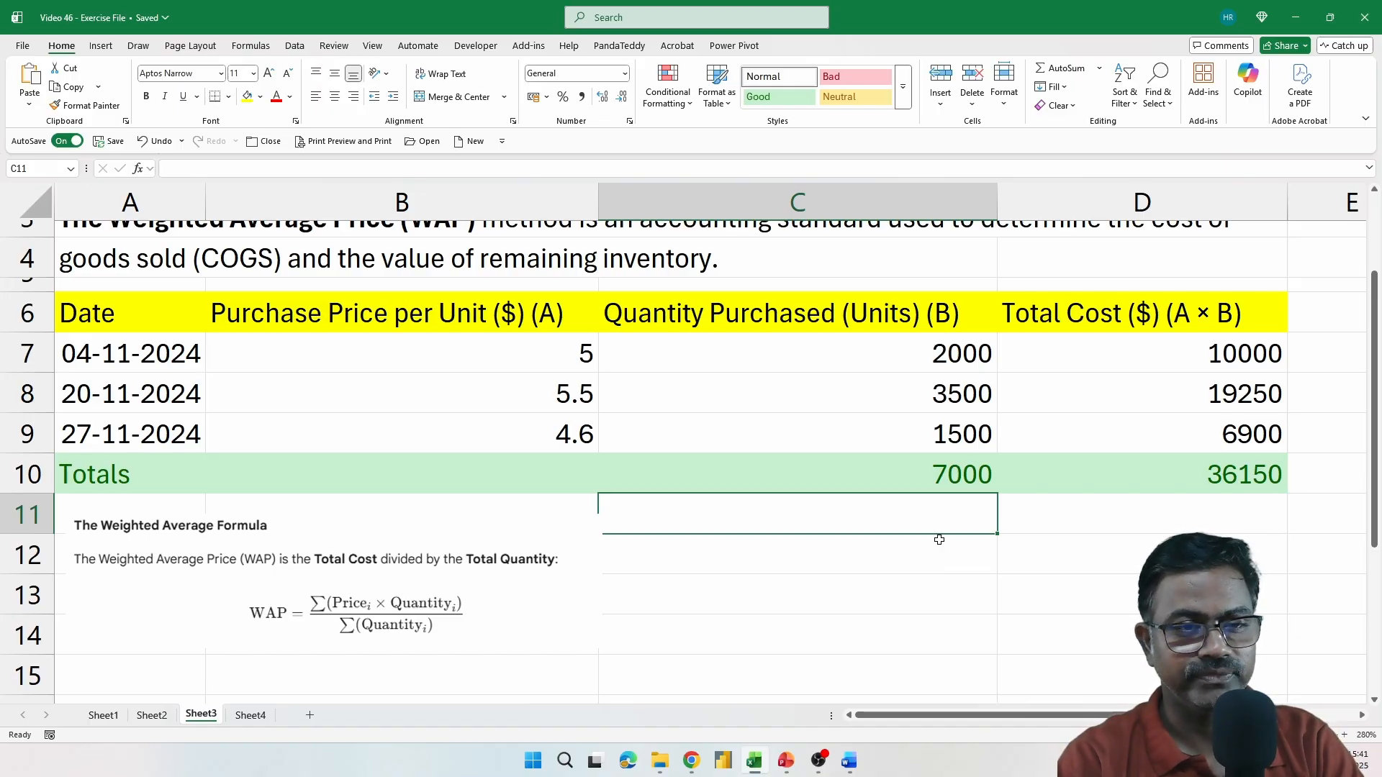
click(565, 360)
click(776, 354)
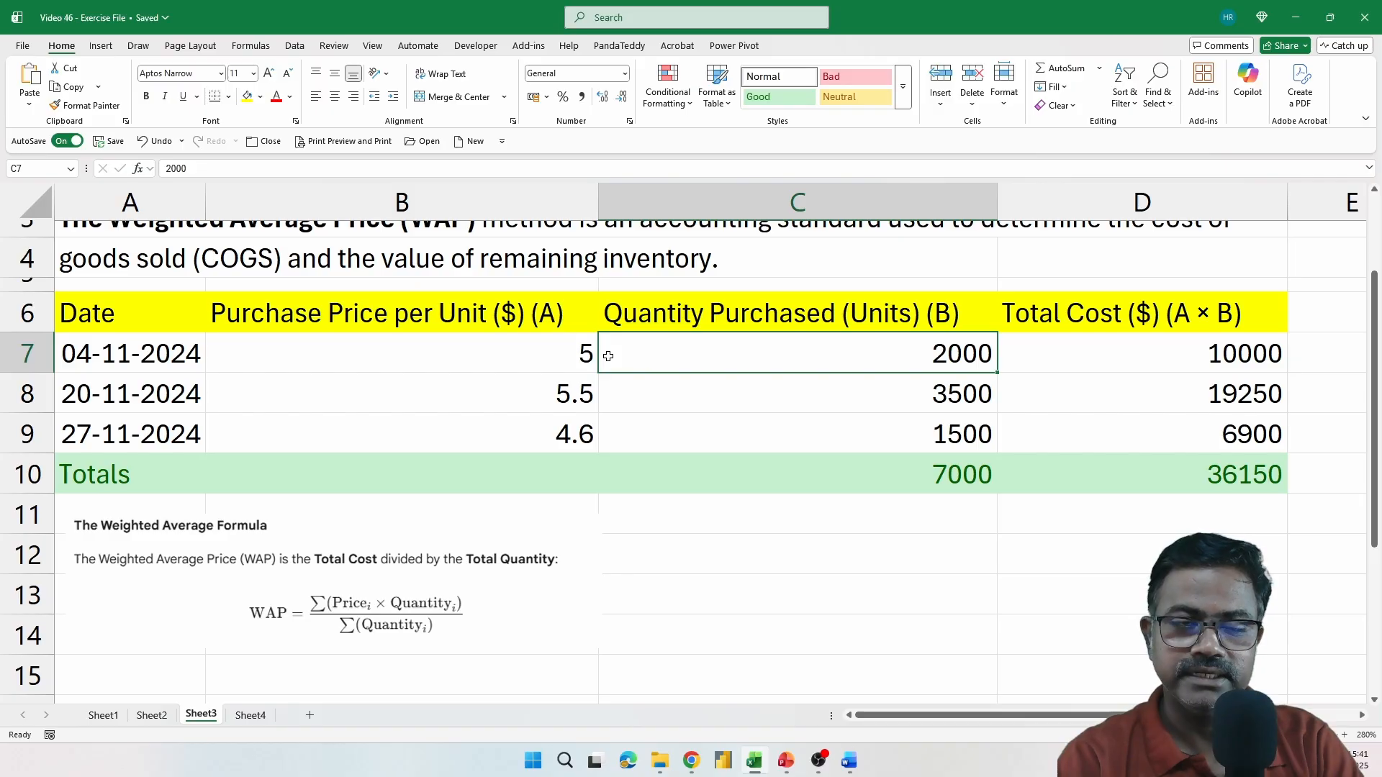
drag(808, 355, 830, 435)
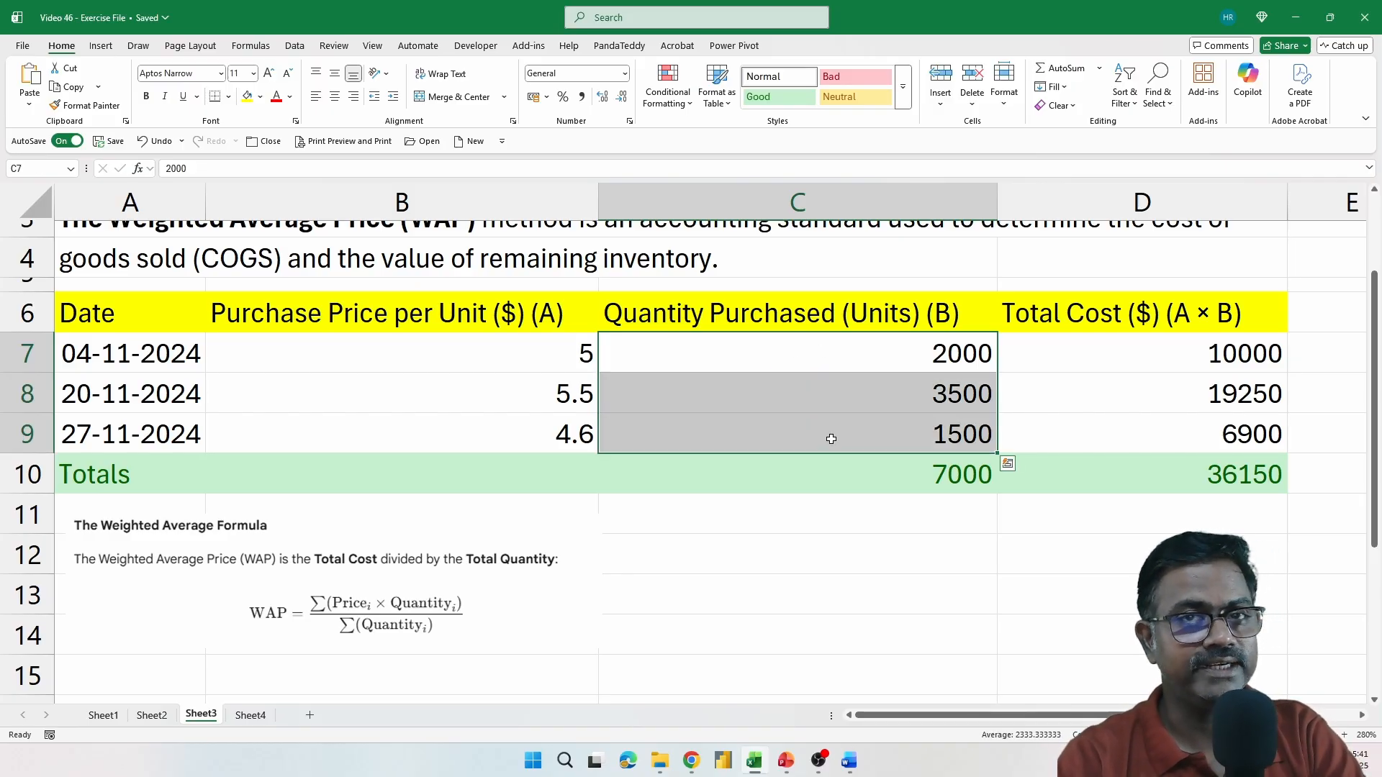
drag(518, 362, 531, 421)
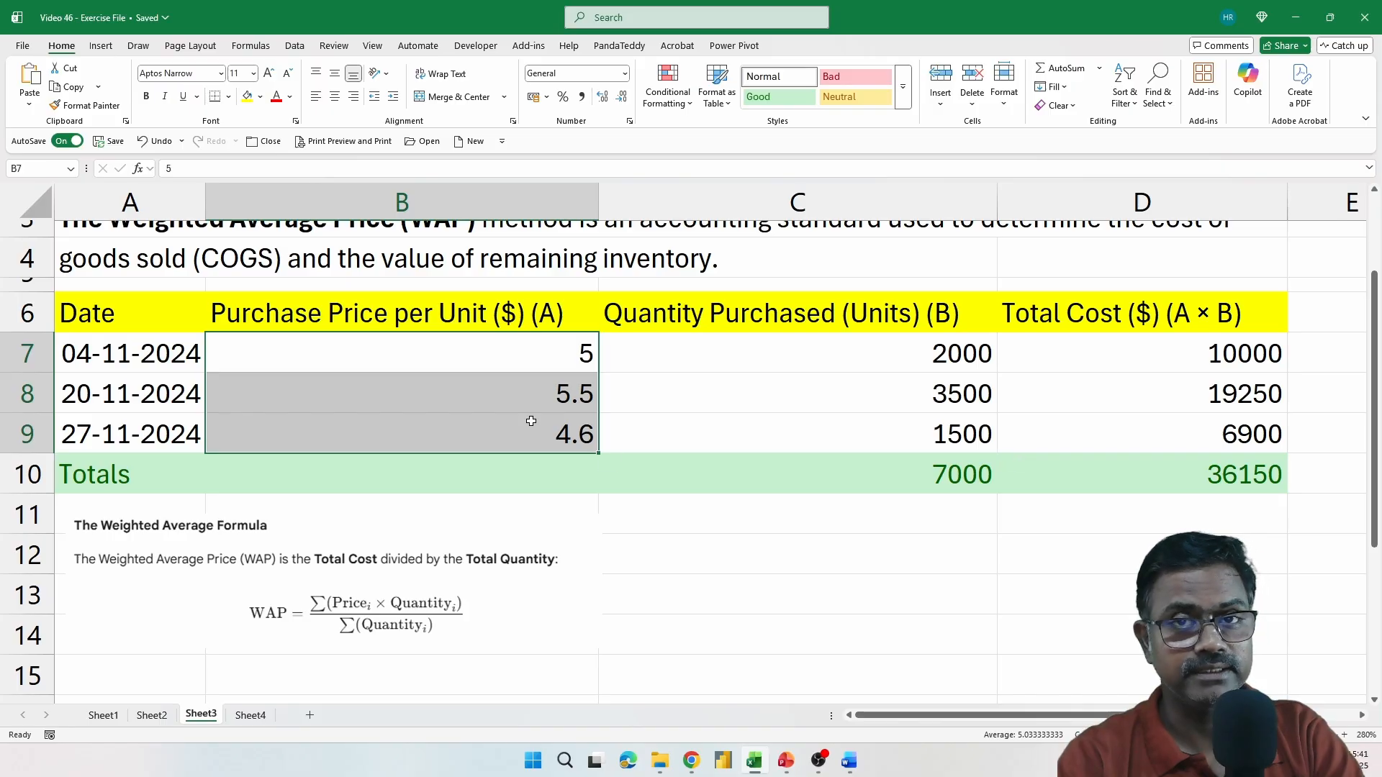
drag(962, 357, 957, 420)
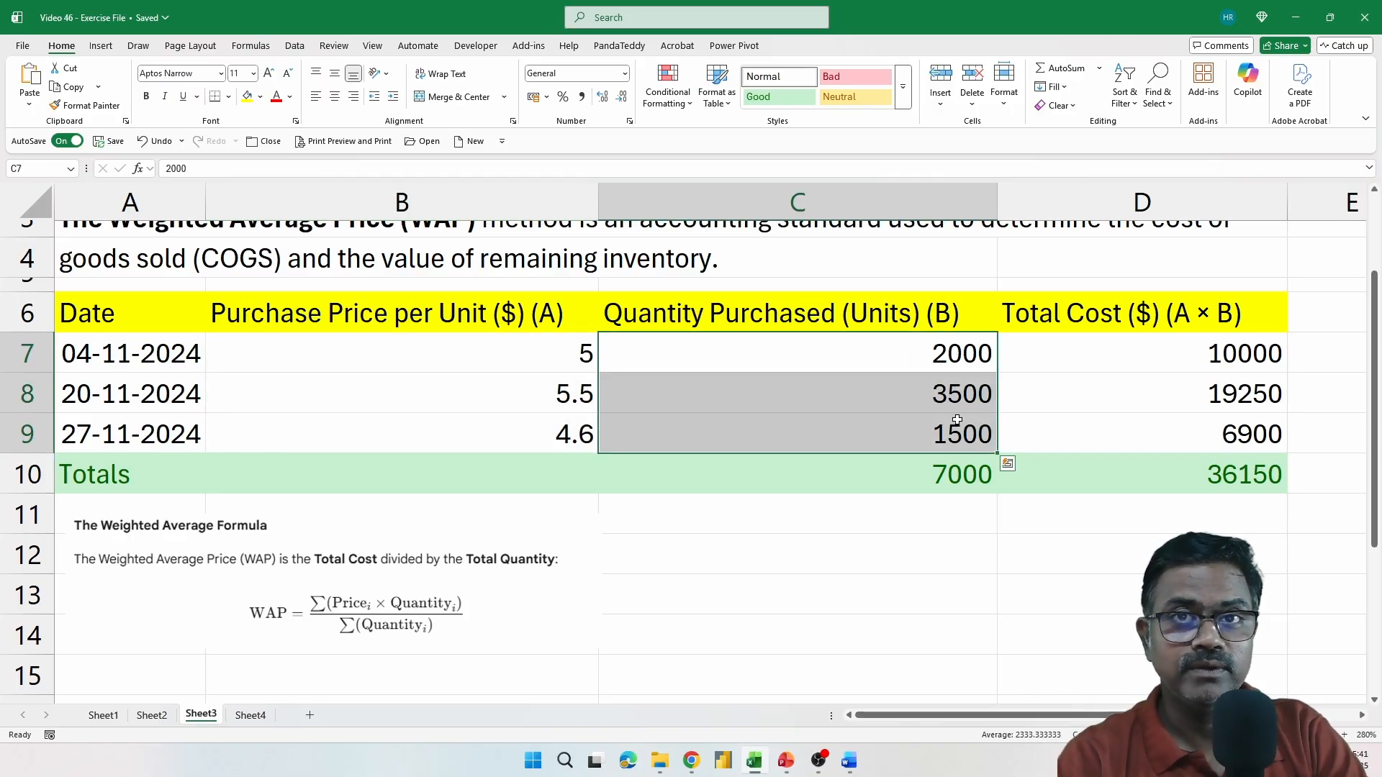
scroll(946, 455, up, 1)
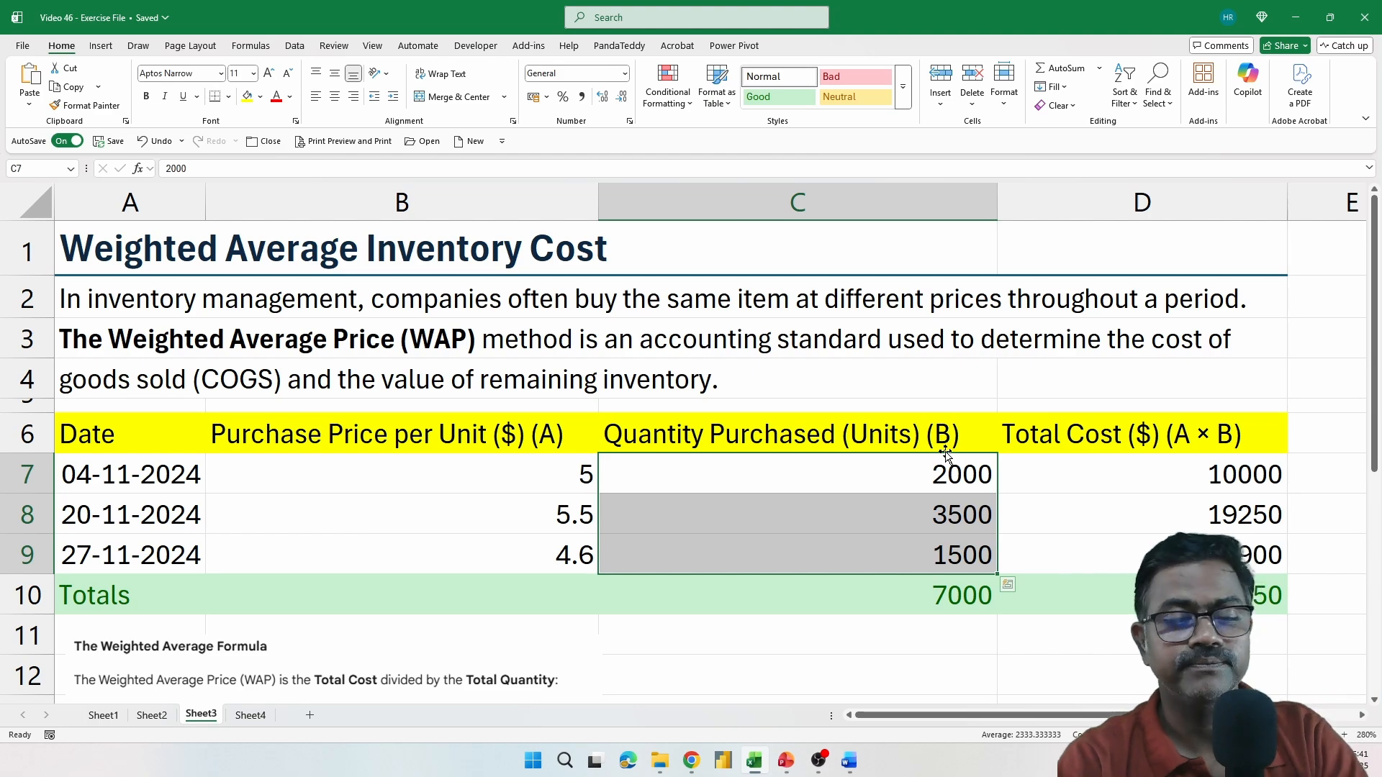
scroll(947, 455, down, 1)
click(895, 570)
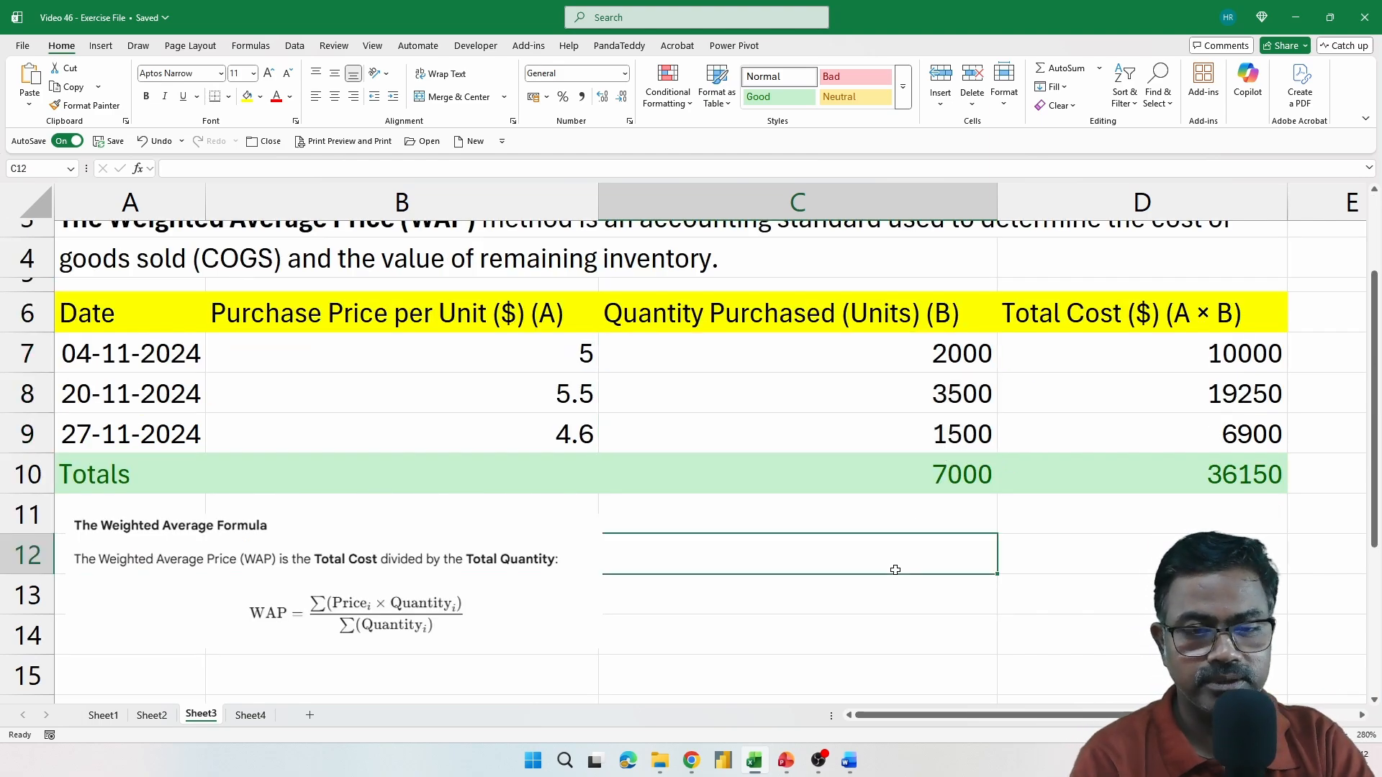
Start the weighted average price formula in C12 with a SUMPRODUCT of the unit prices B7:B9 and the quantities C7:C9
text(=SUM()
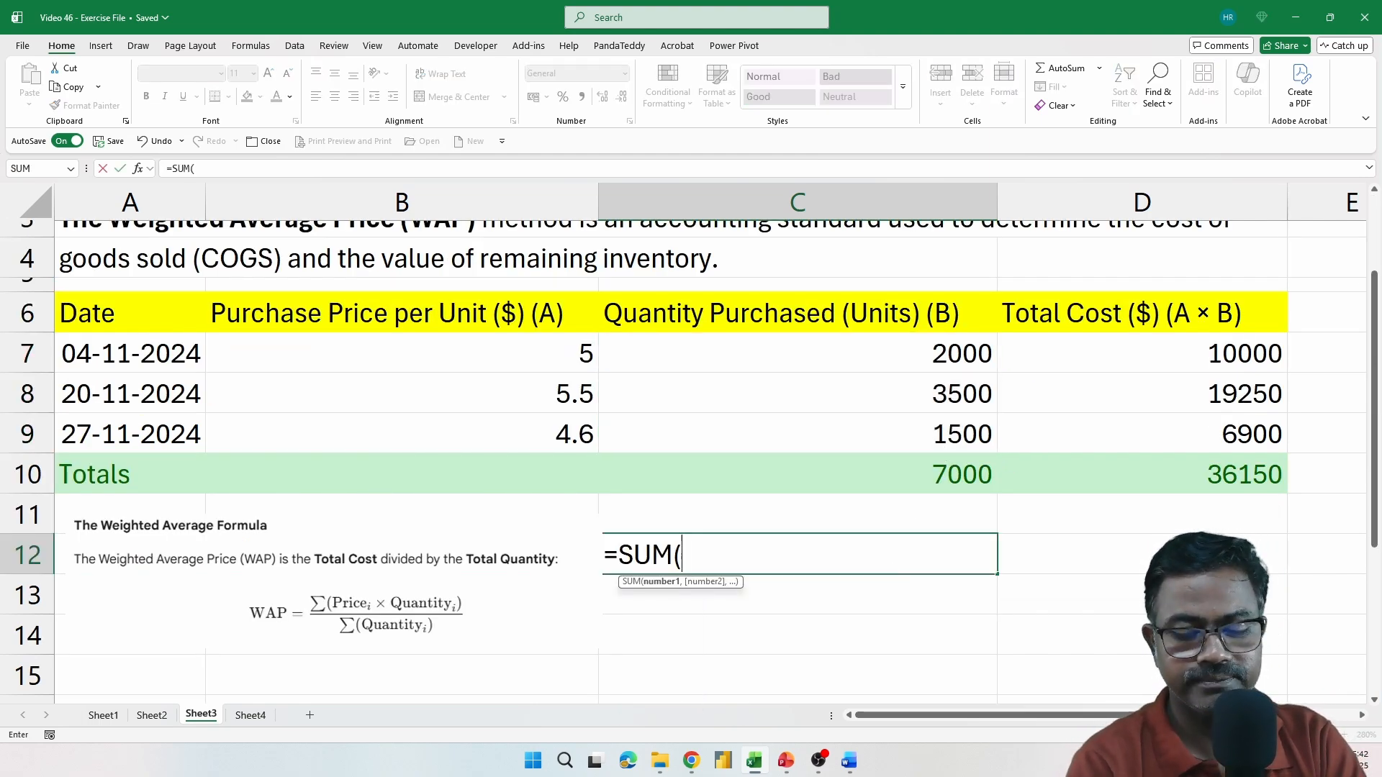
key(BackSpace)
text(PRO)
key(Tab)
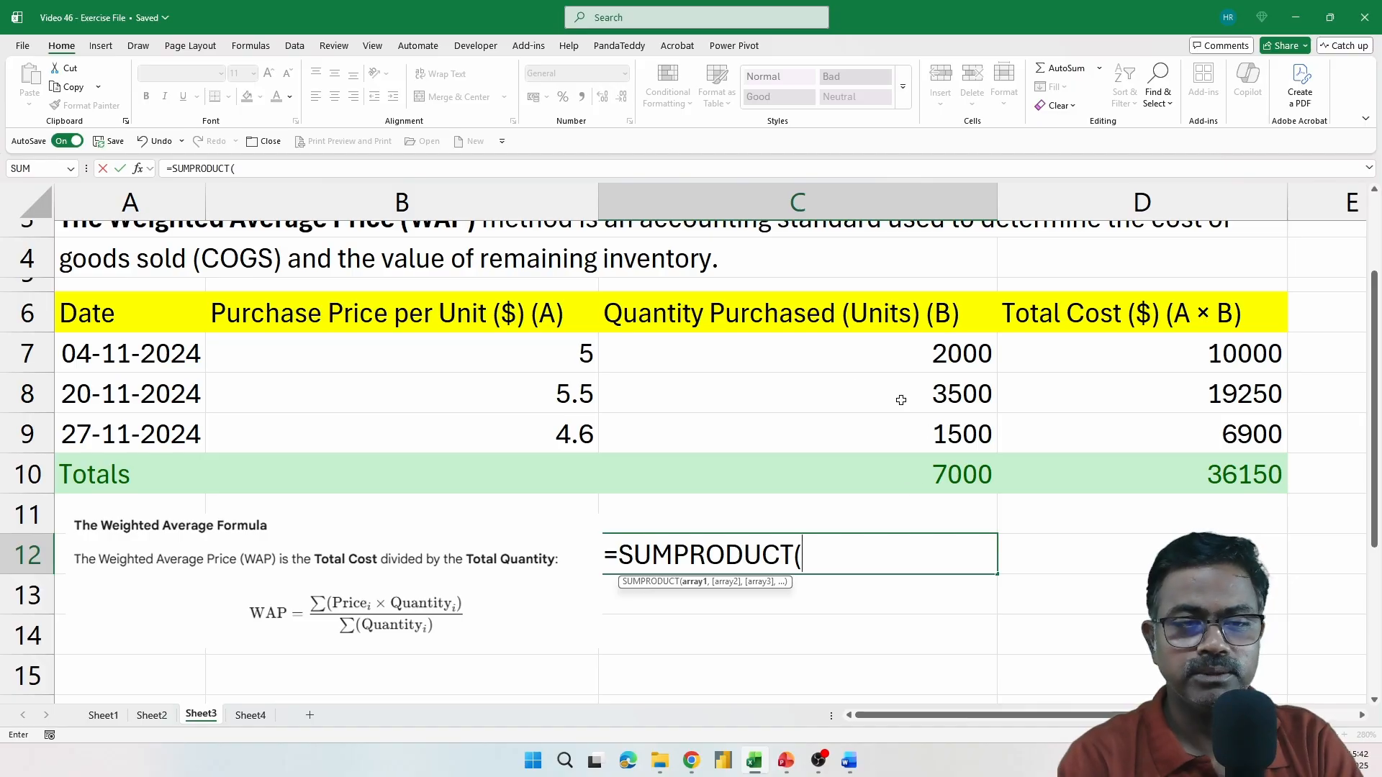
drag(561, 364, 569, 421)
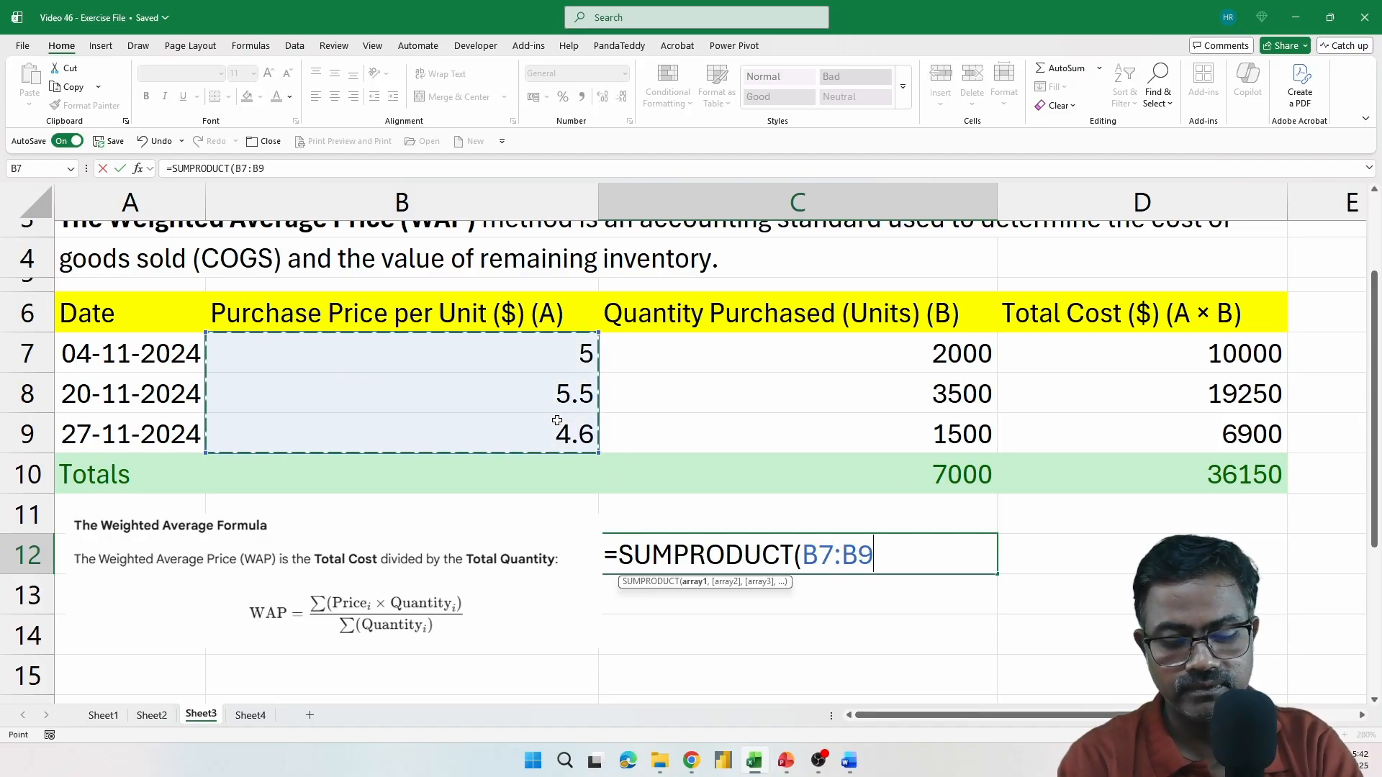
text(,)
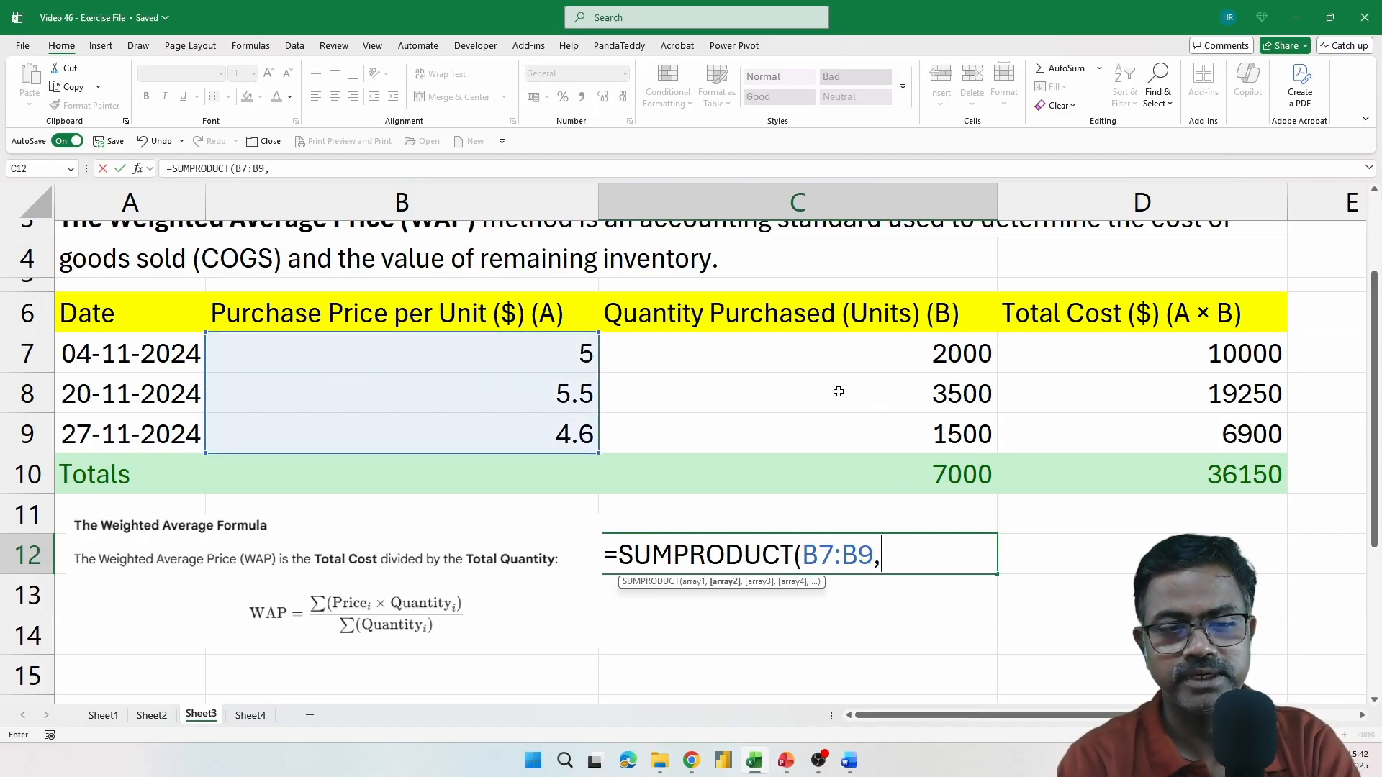
drag(873, 353, 883, 425)
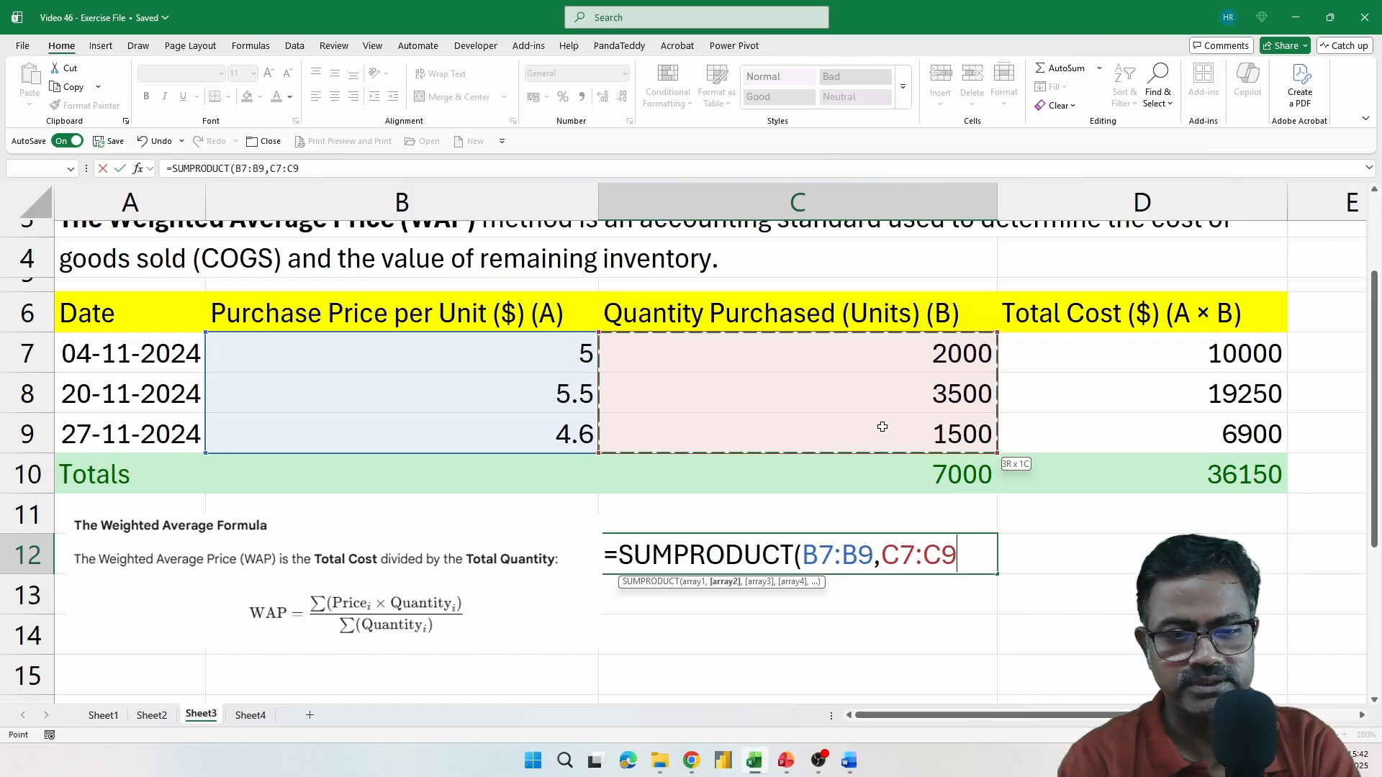
text())
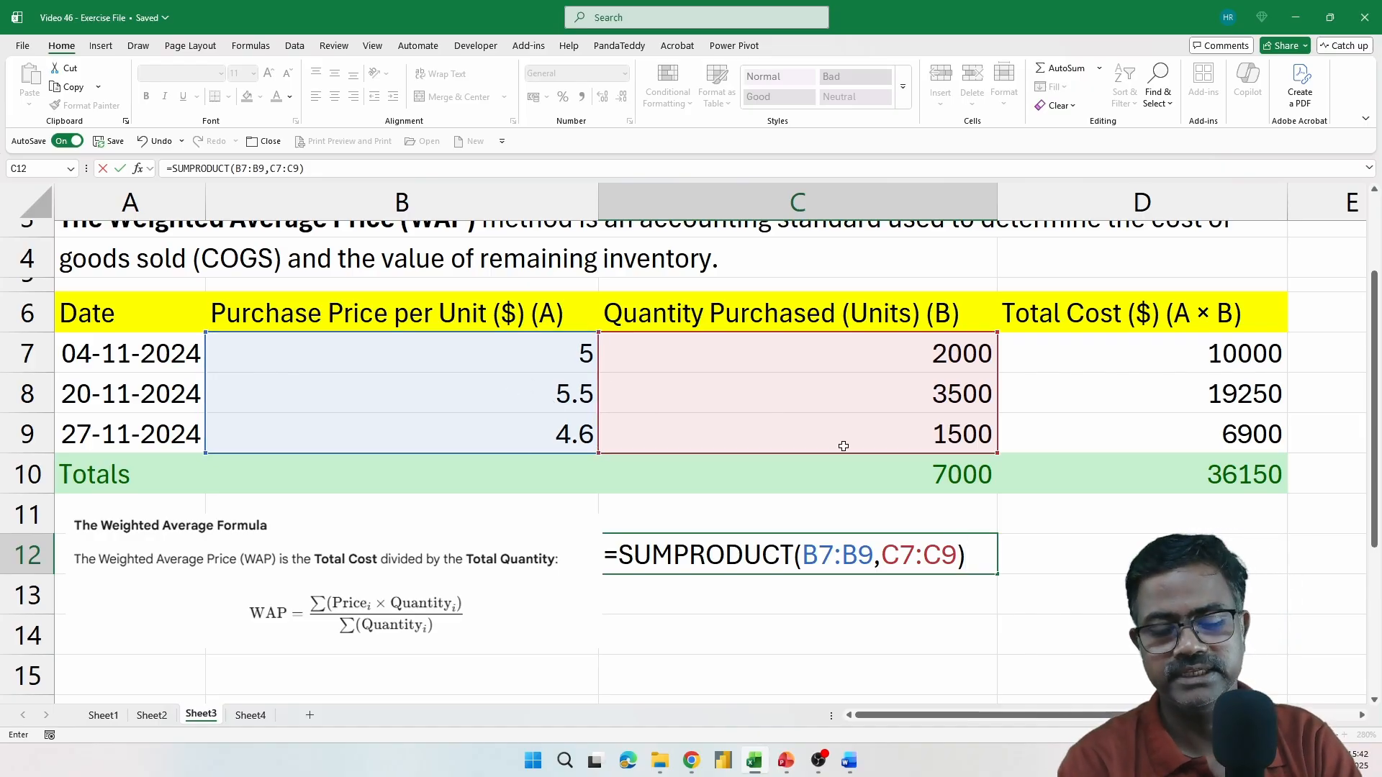
Complete the C12 formula by dividing the SUMPRODUCT by the total quantity, SUM(C7:C9)
text(/SUM()
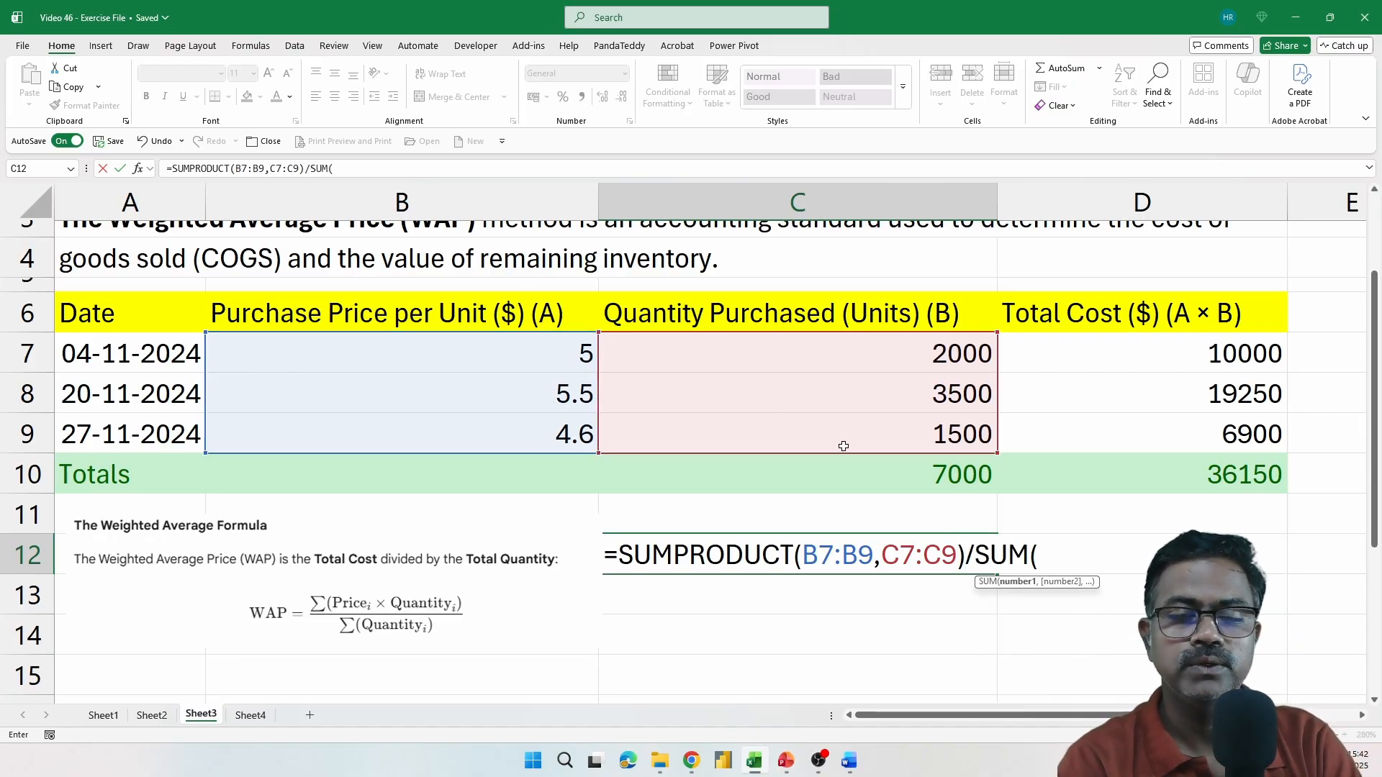
drag(904, 358, 910, 423)
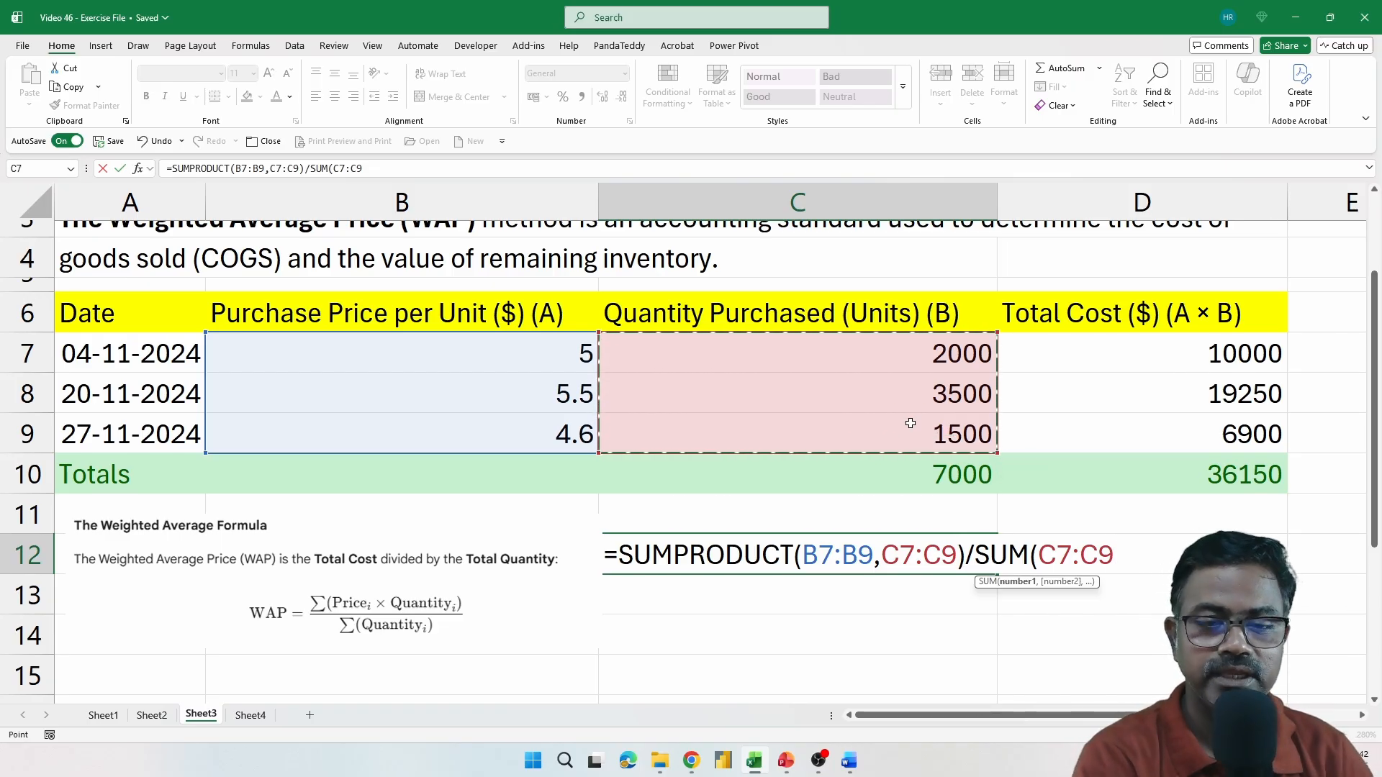
text())
key(Return)
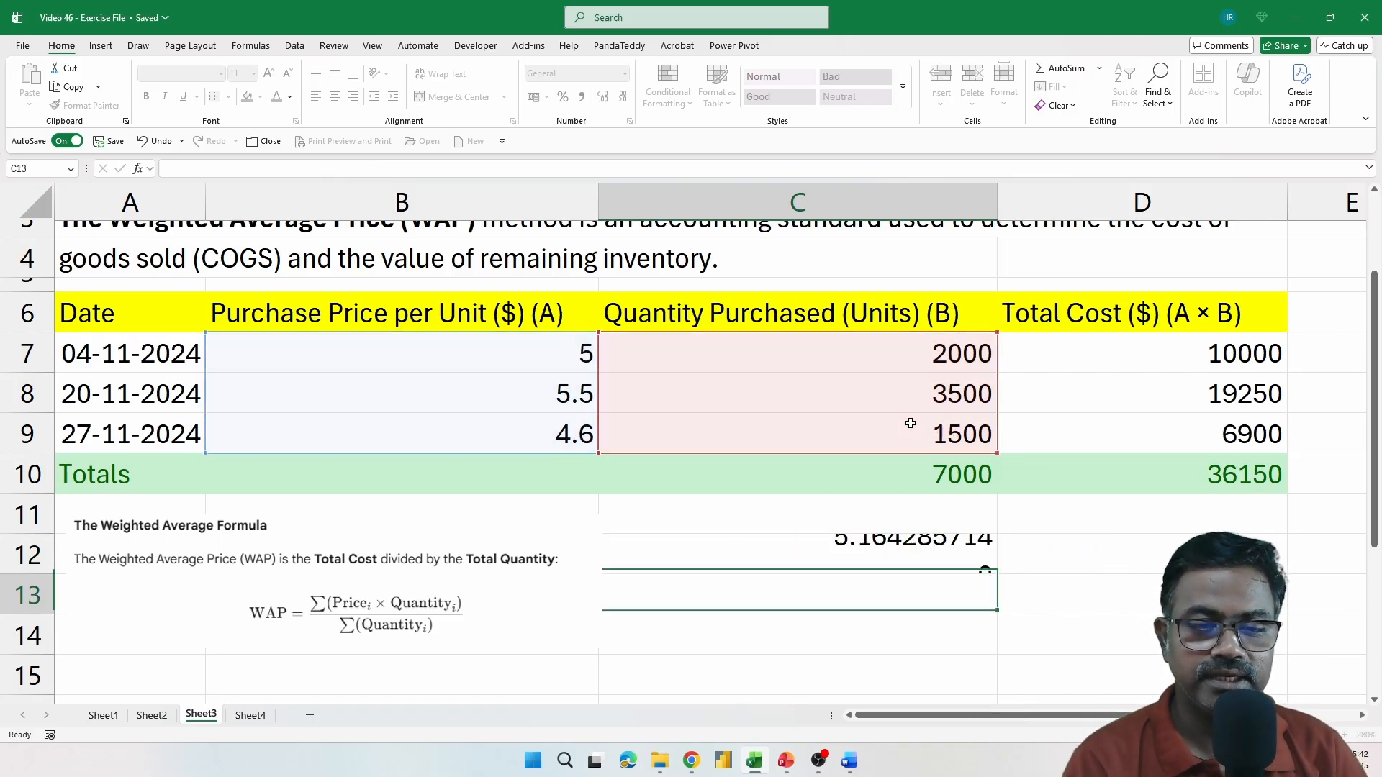
Calculate the weighted average price in D12 by dividing the total cost by the total quantity, =D10/C10
click(1141, 550)
text(=)
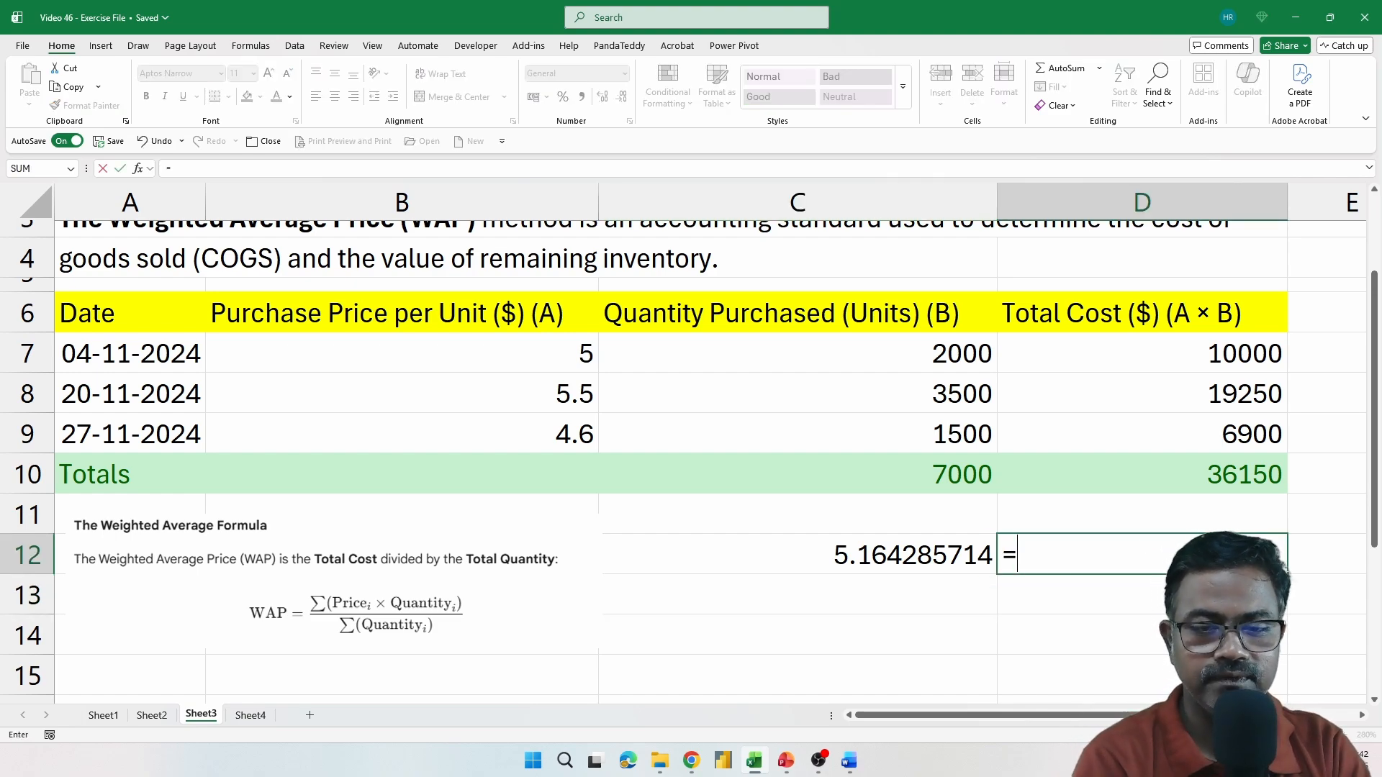
click(1184, 479)
text(/)
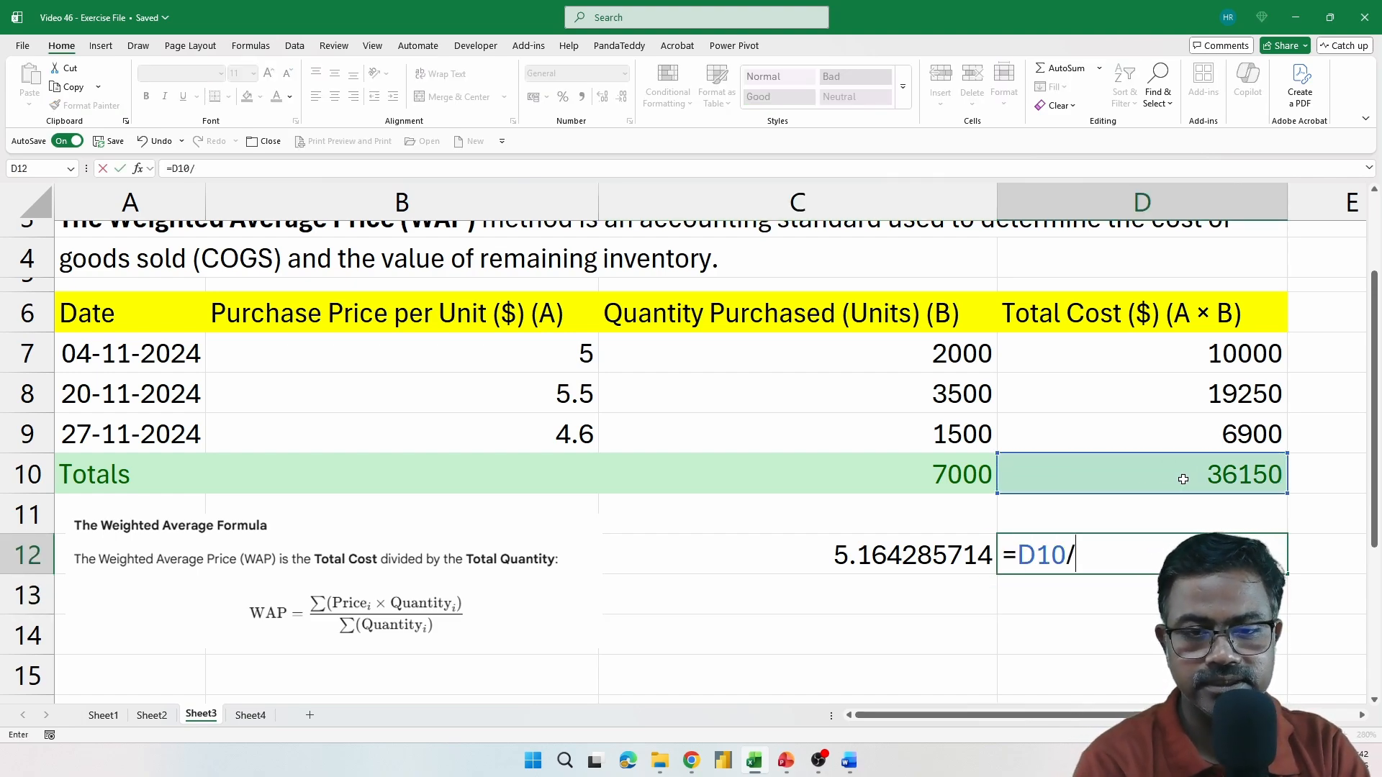
click(890, 458)
key(Return)
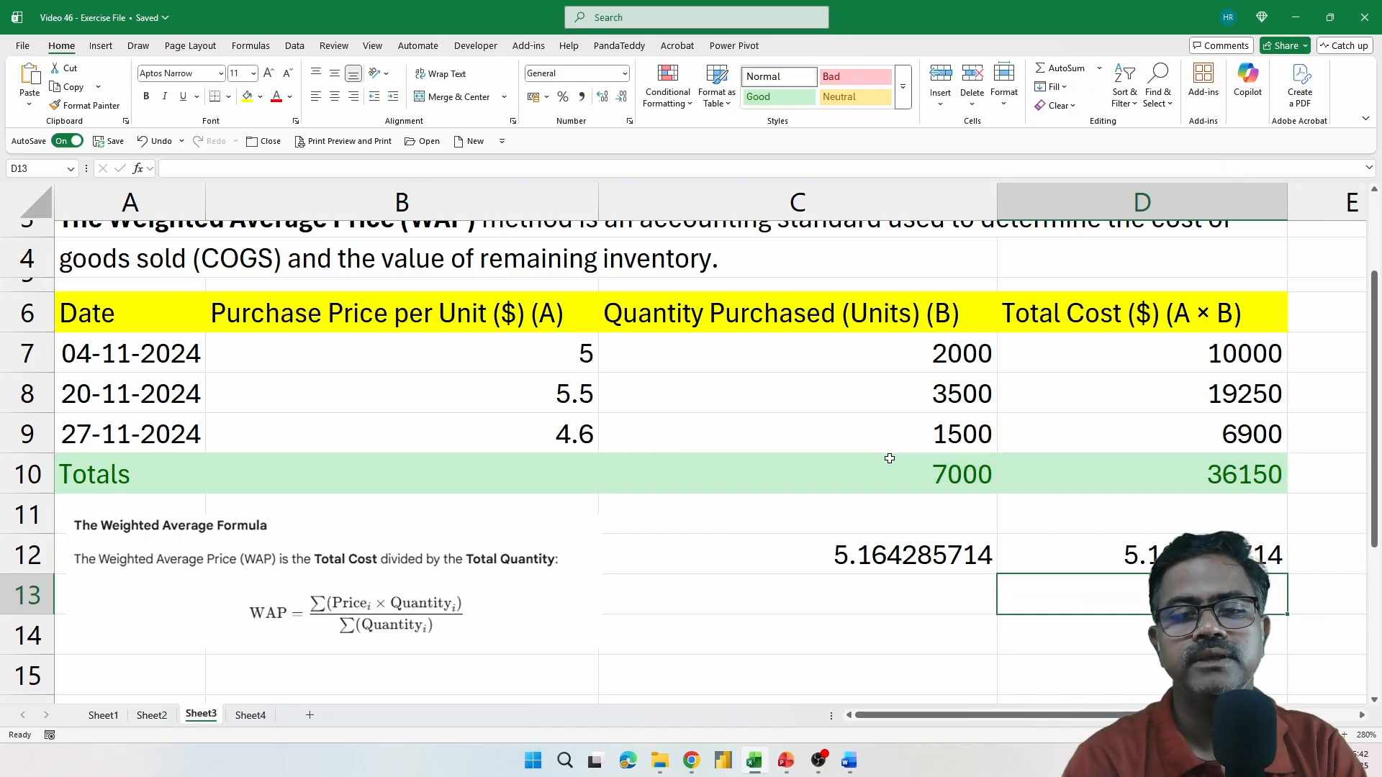
Compare the C12 and D12 results and review the ranges used in the C12 SUMPRODUCT formula against the Totals row
click(928, 561)
key(Right)
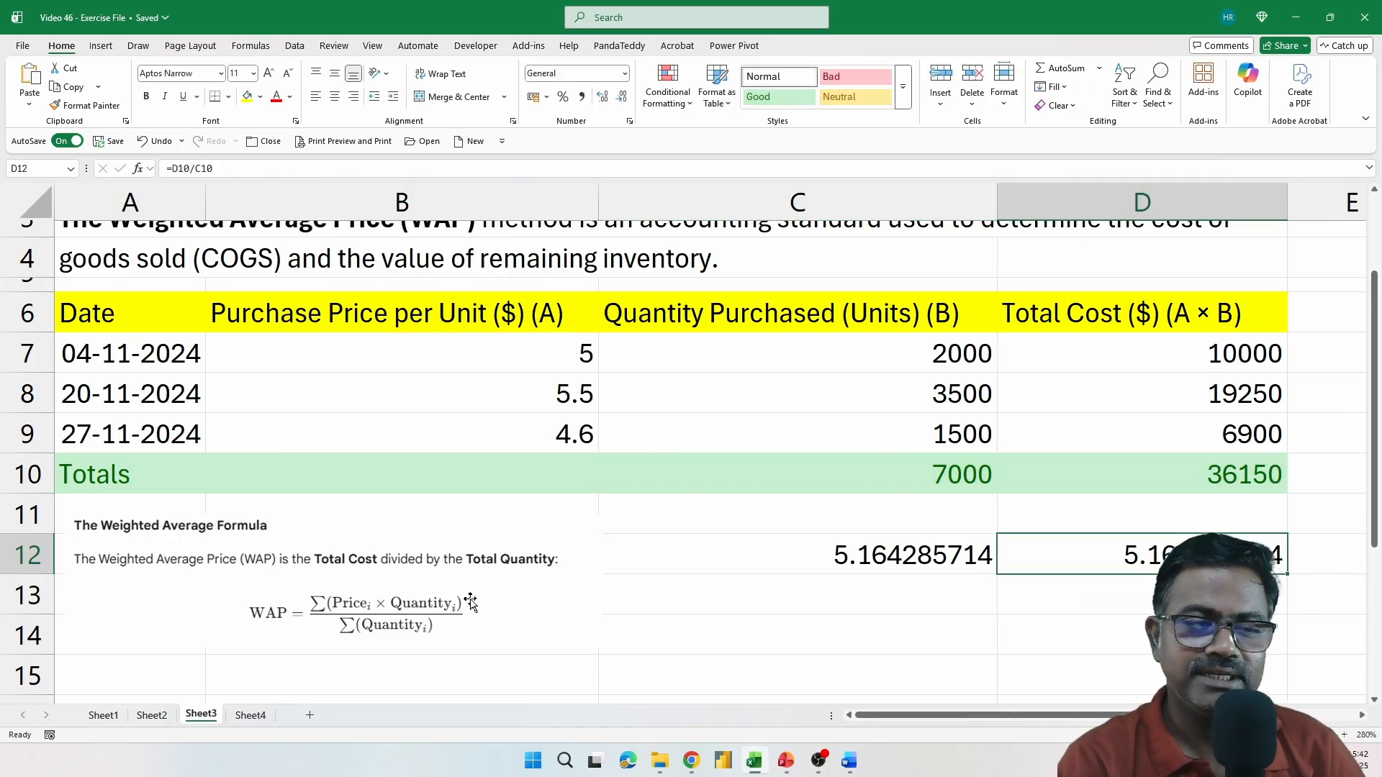
click(26, 484)
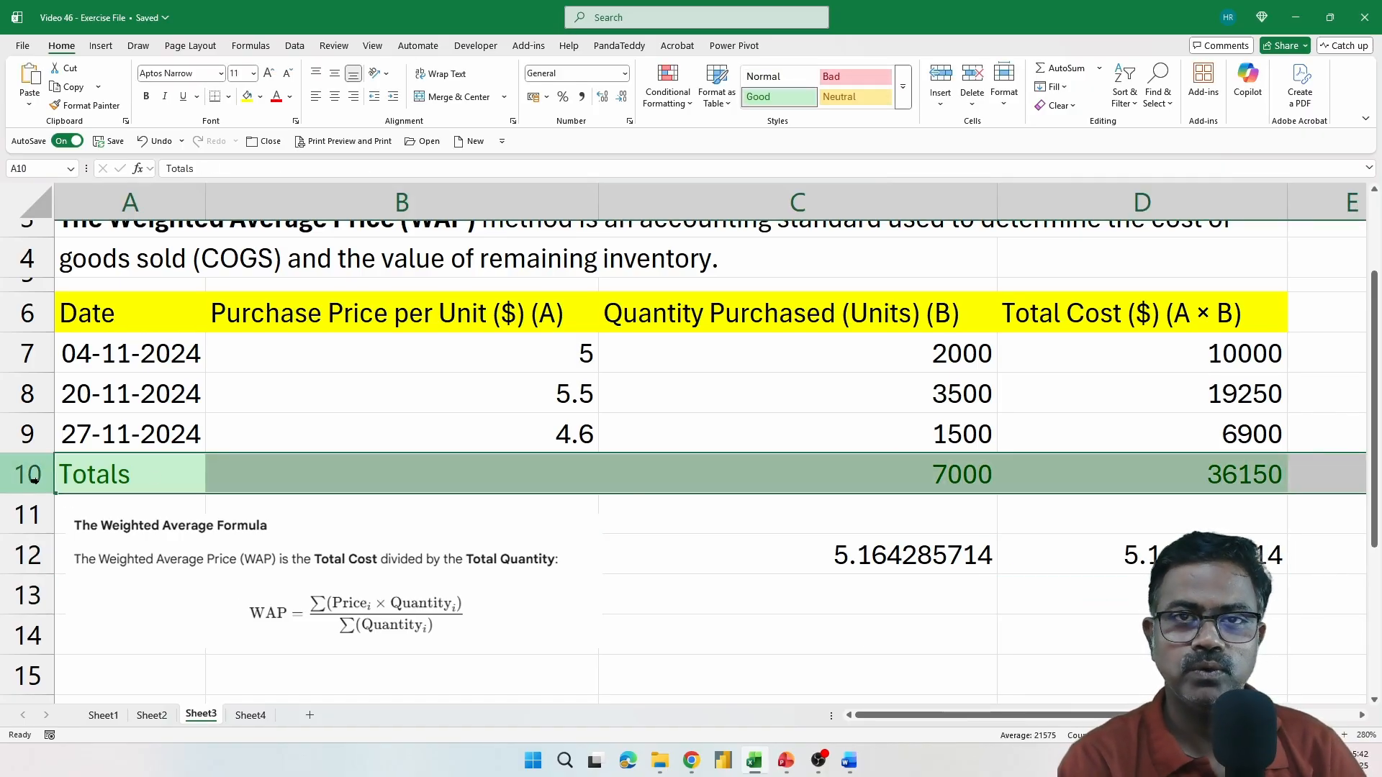
click(880, 564)
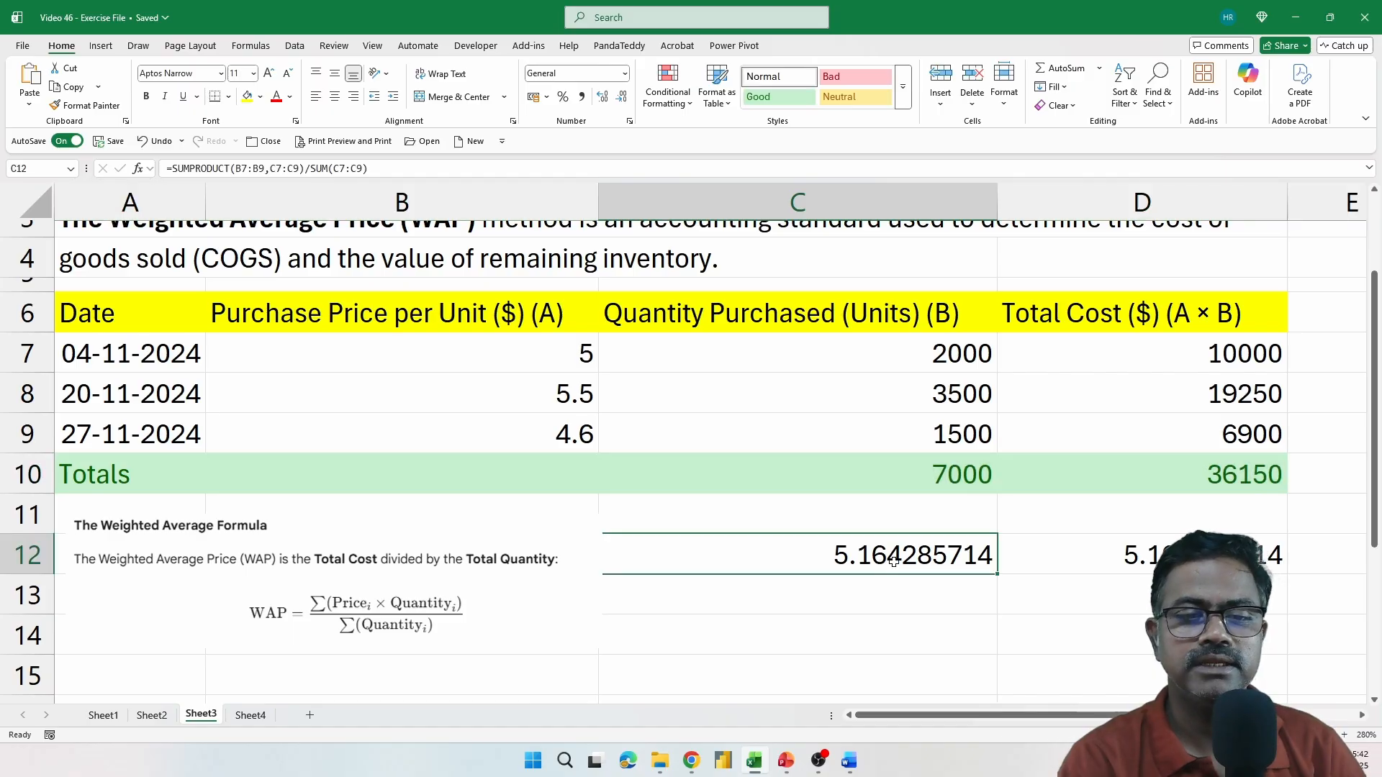
double_click(879, 564)
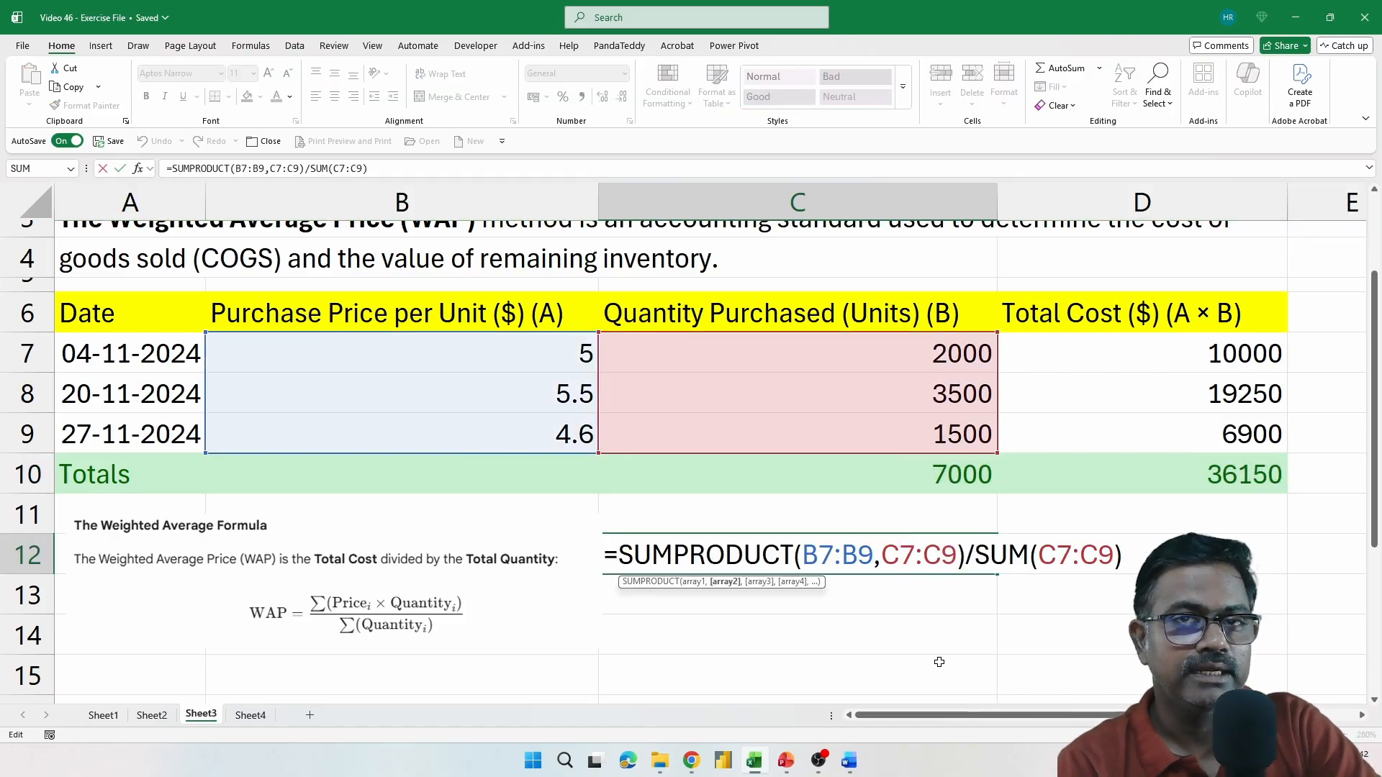
key(Escape)
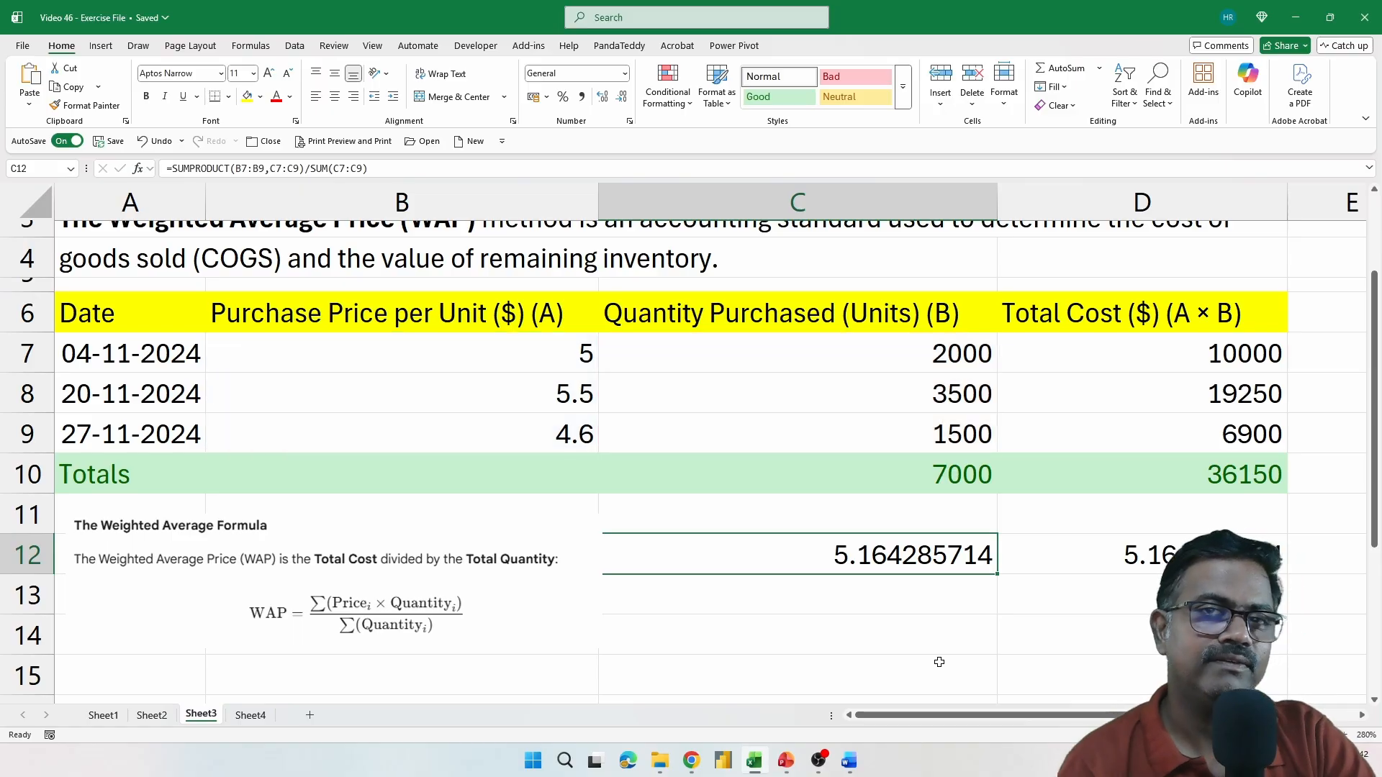